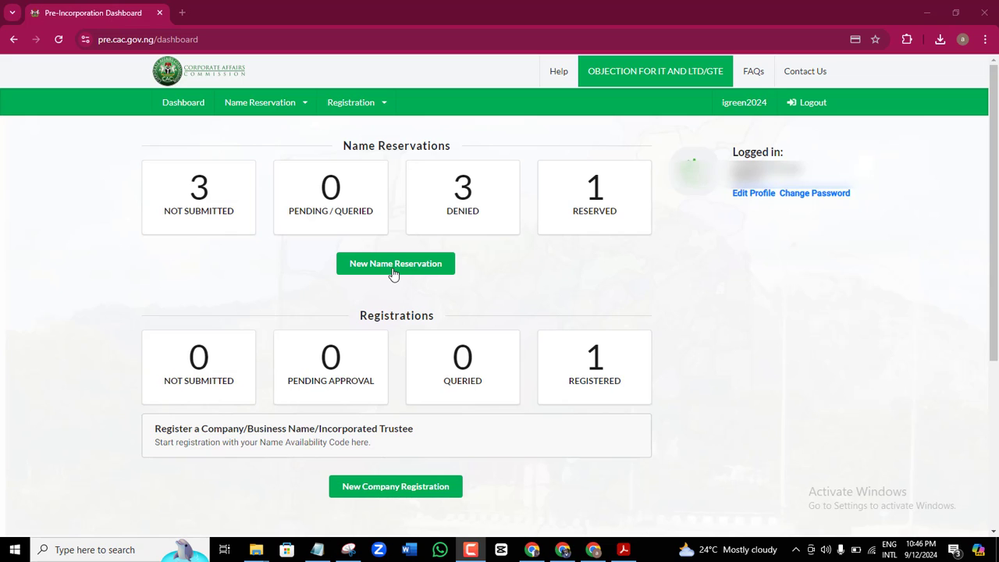
Start a new name reservation with classification COMPANY and specific type PRIVATE COMPANY LIMITED BY SHARES.
left_click(374, 269)
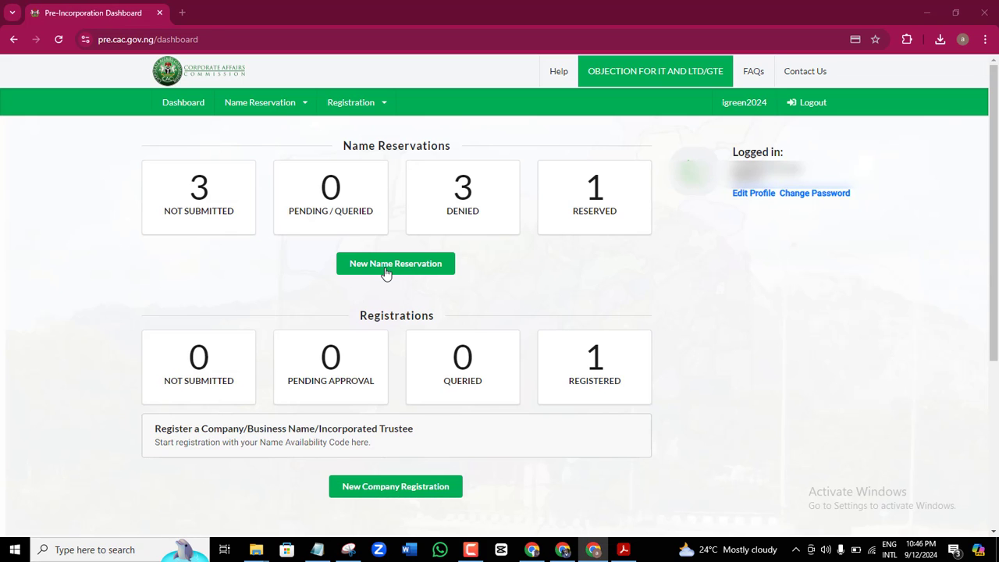
scroll(998, 163, "down", 3)
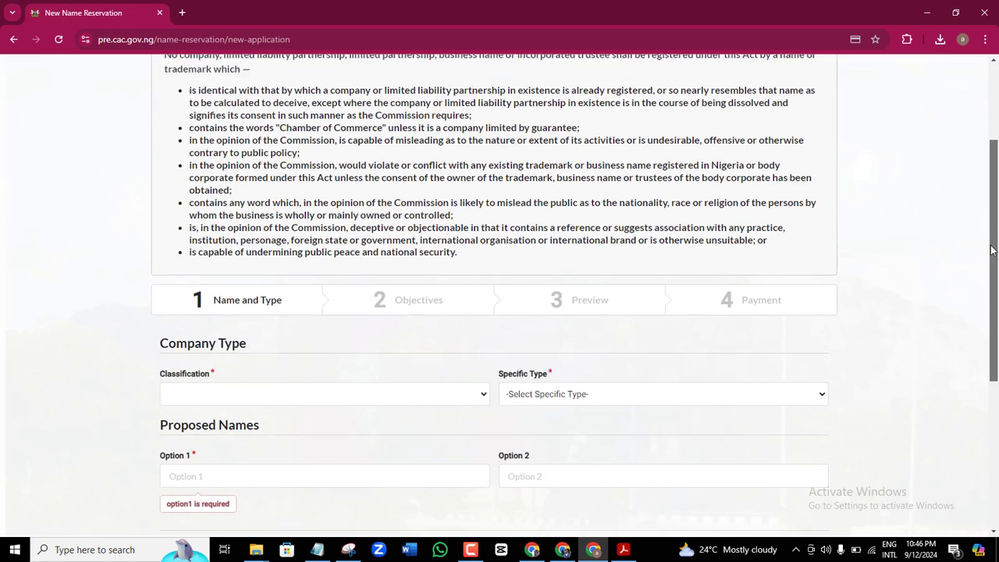
left_click(464, 344)
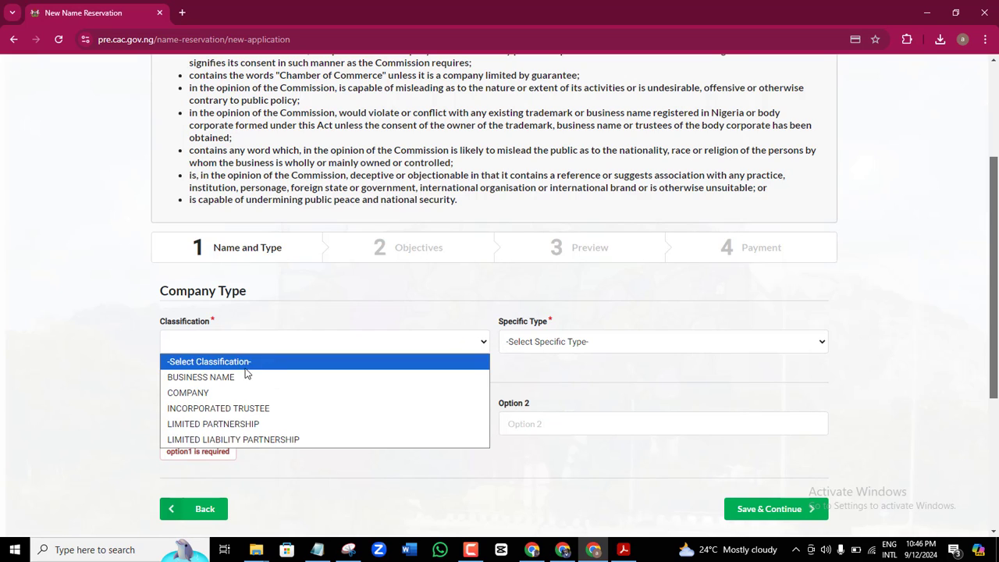
left_click(201, 392)
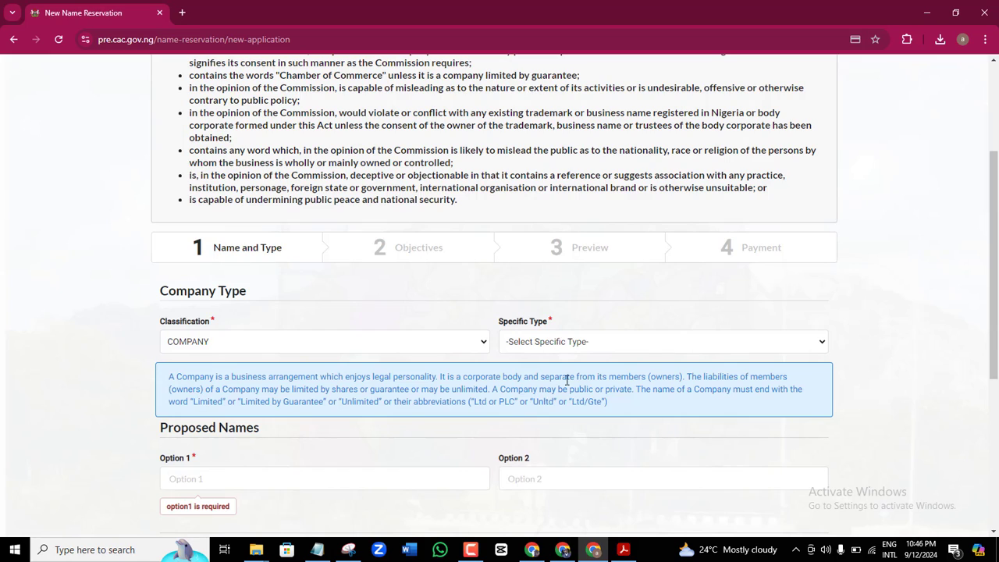
left_click(553, 344)
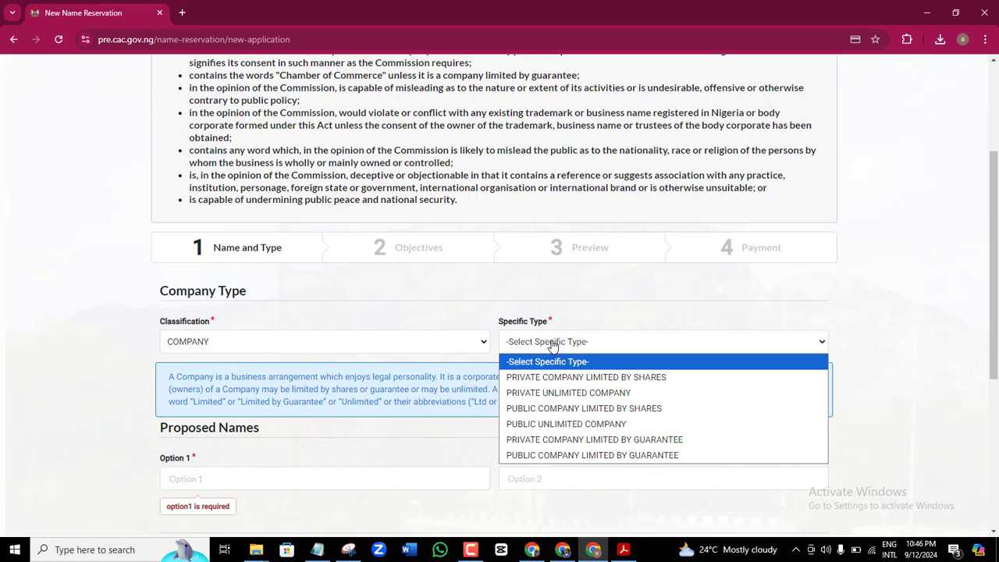
left_click(633, 379)
Enter QADKARIM ENTERPRISE LIMITED as the first proposed name, then save and continue to the objectives.
scroll(463, 357, "down", 2)
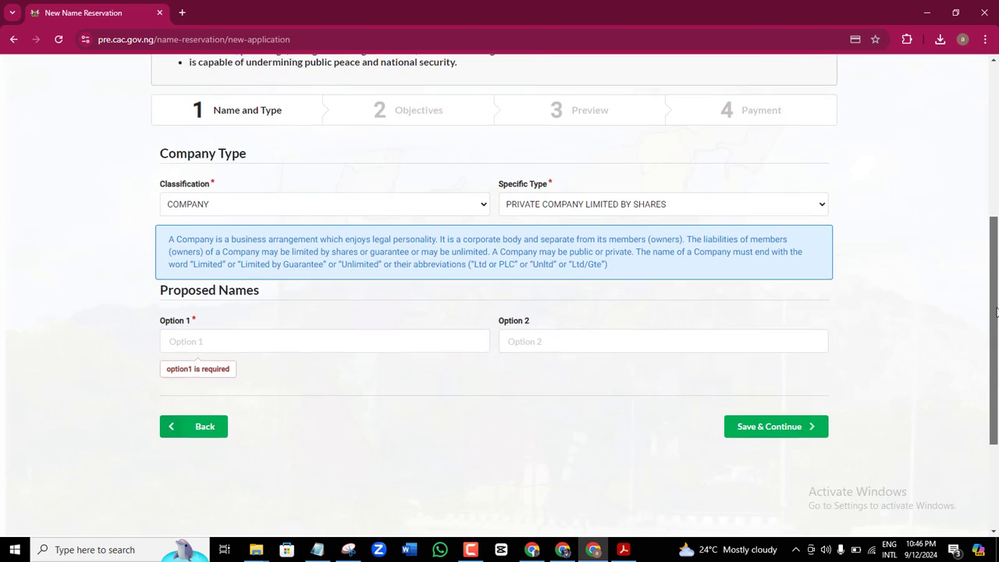
left_click(402, 337)
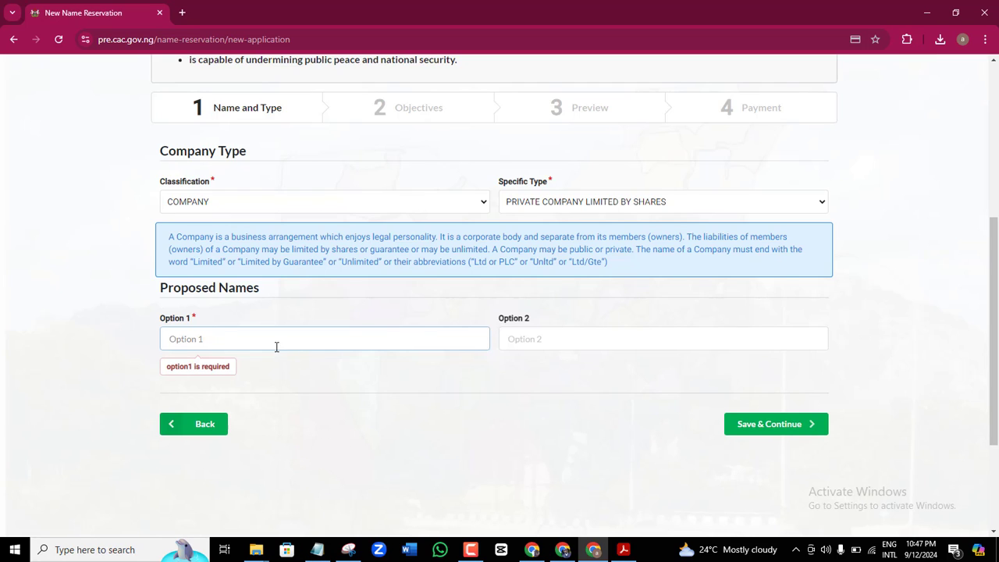
key("ctrl+v")
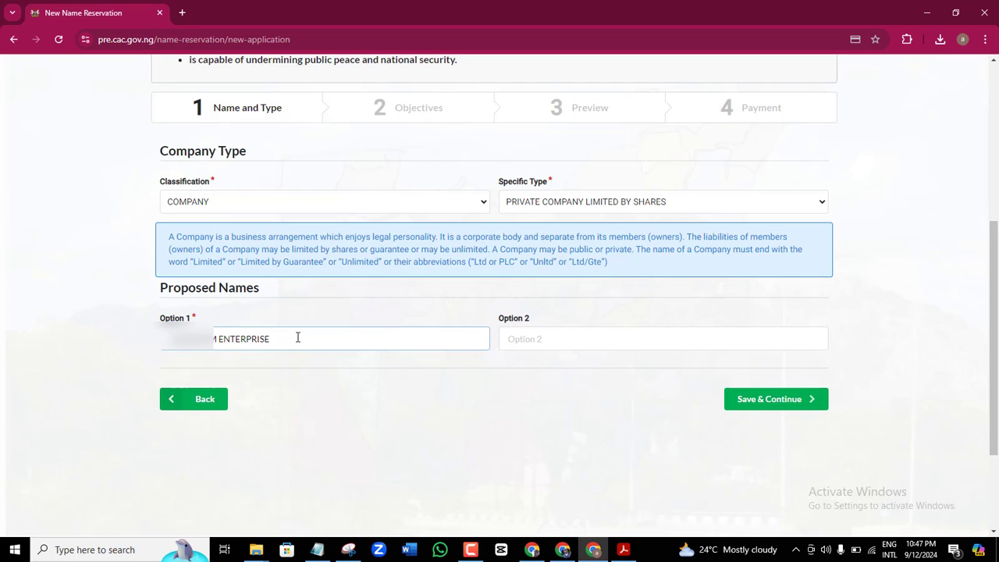
type("L")
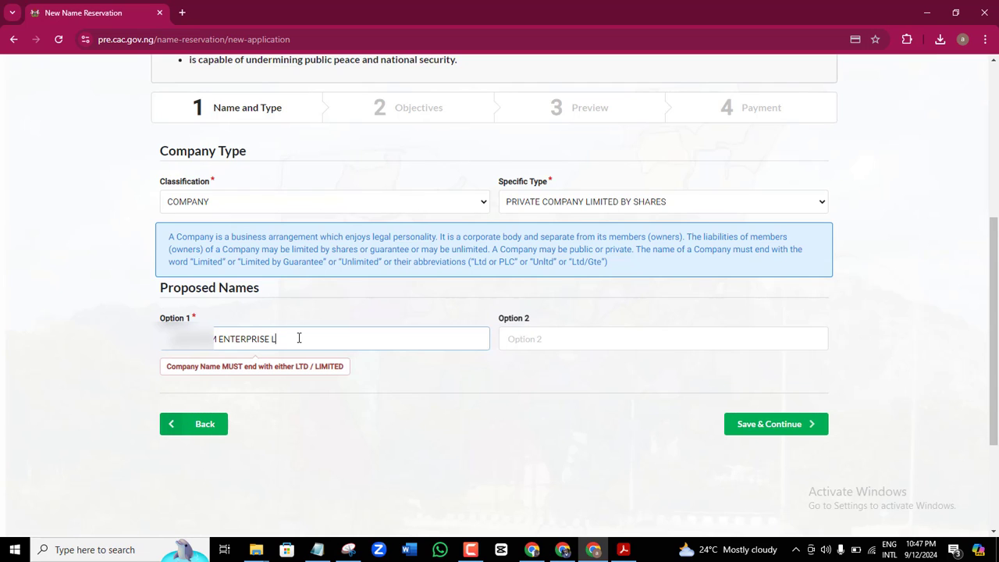
type("IMITED")
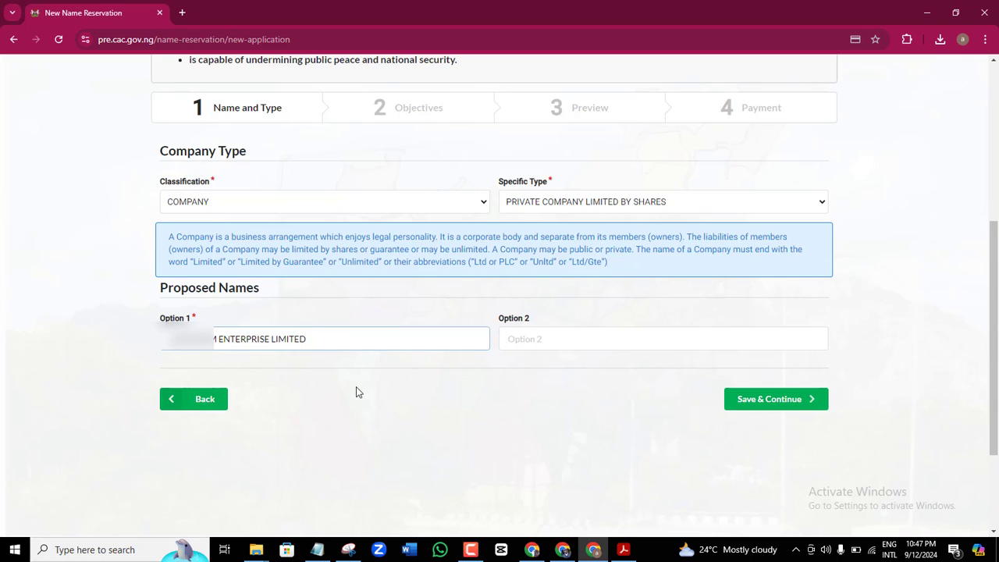
left_click(777, 402)
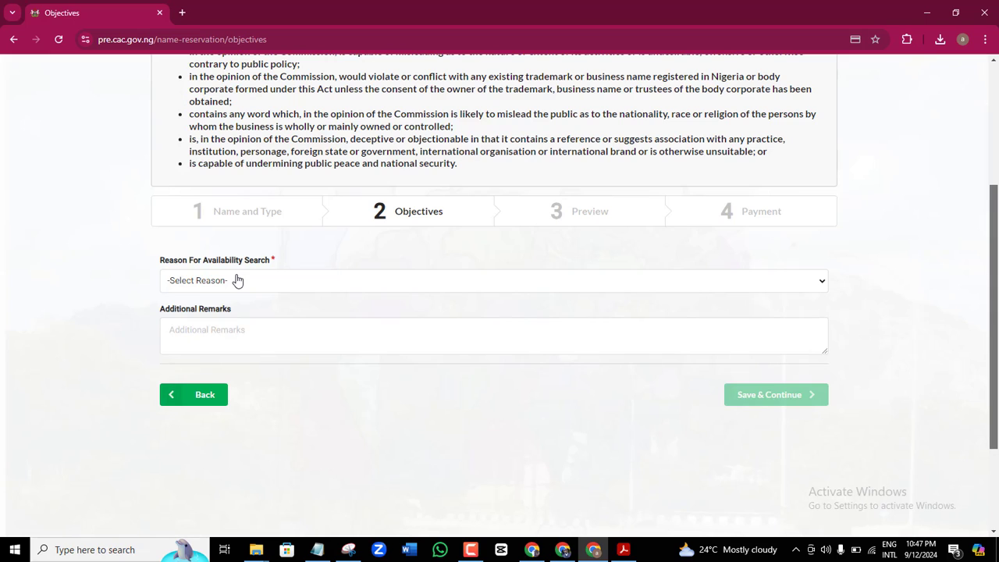
Set the reason for the availability search to REGISTRATION OF BUSINESS NAME AS LIMITED (LTD).
left_click(309, 286)
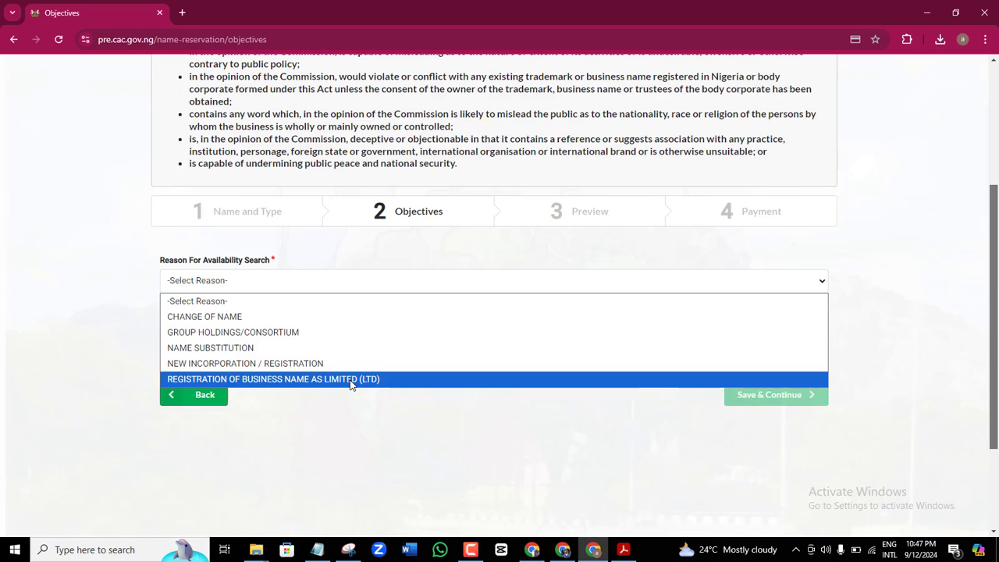
left_click(600, 379)
scroll(990, 295, "down", 2)
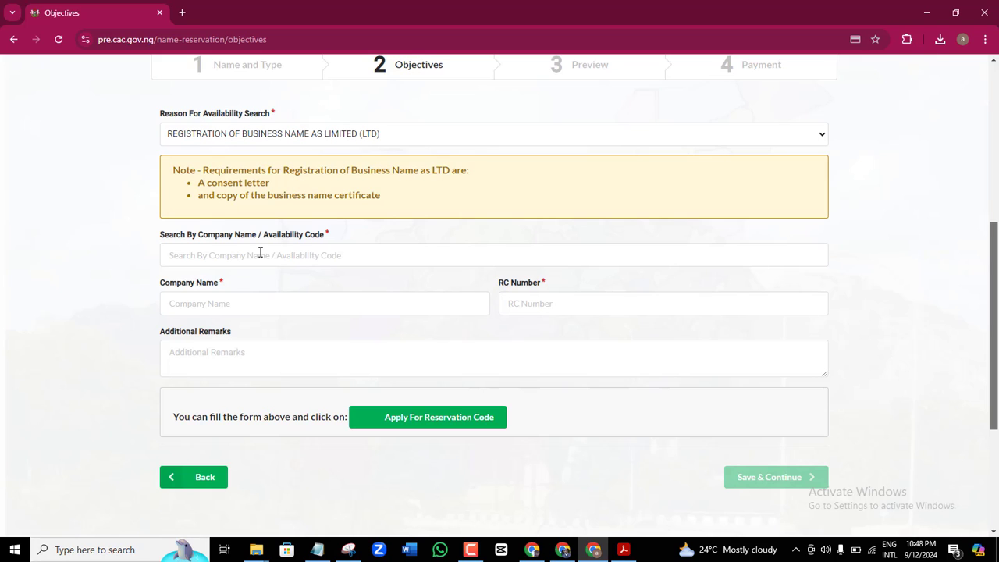
Look up and select the existing business QADKARIM ENTERPRISE, and apply for a reservation code.
left_click(260, 254)
key("ctrl+v")
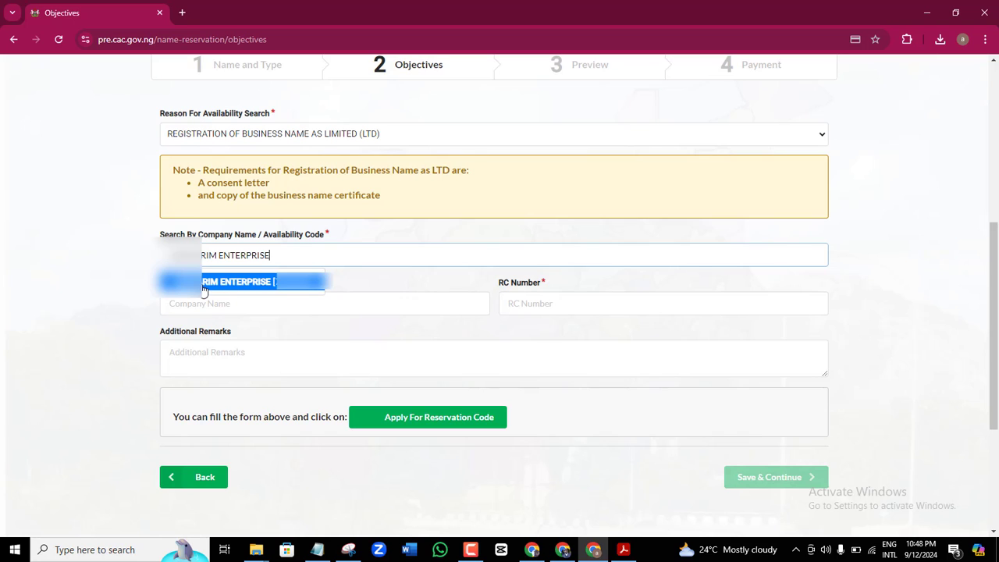
left_click(209, 286)
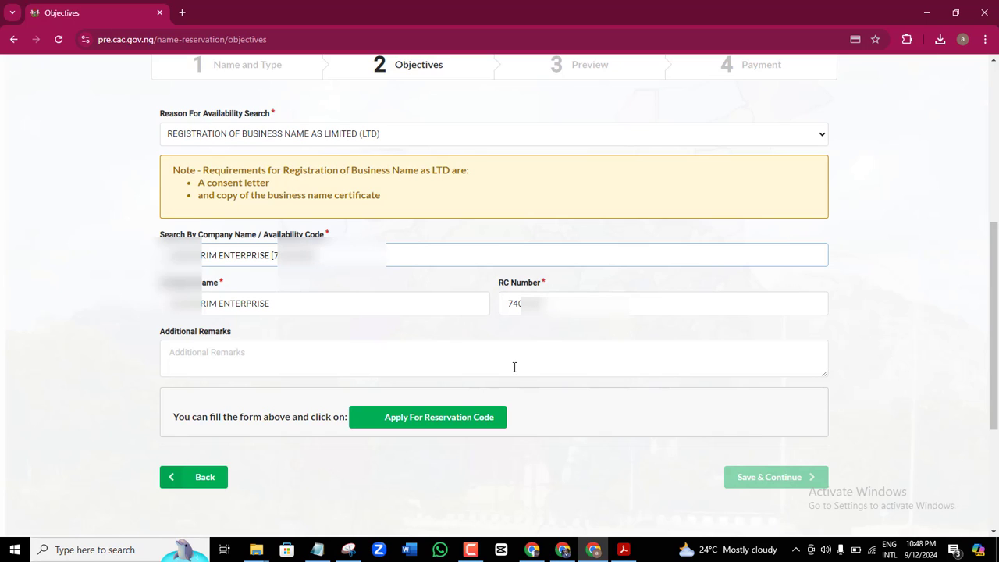
left_click(429, 421)
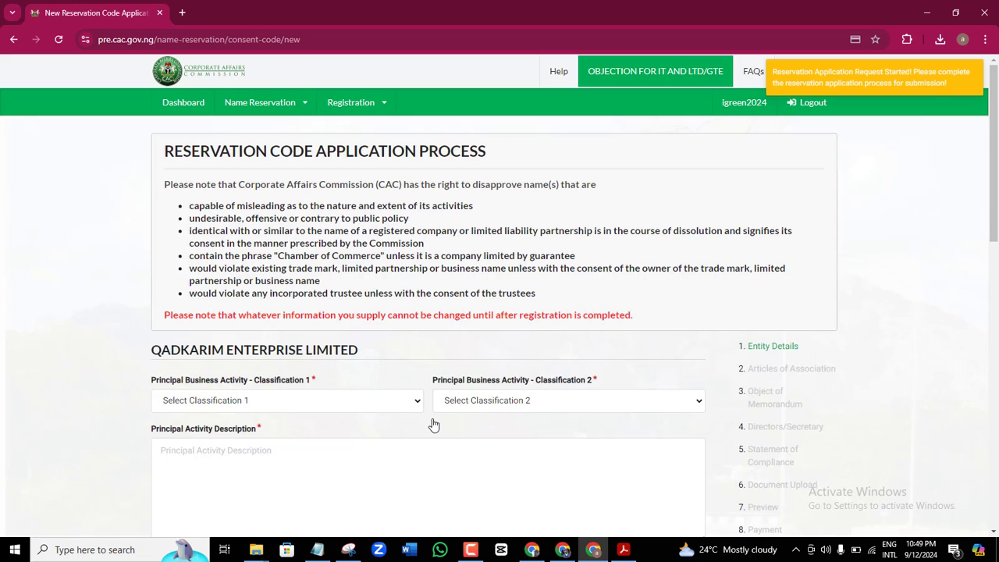
Set principal business activity classification 1 to ADMINISTRATIVE AND SUPPORT SERVICES ACTIVITIES and classification 2 to GENERAL MERCHANDISE.
left_click_drag(995, 166, 996, 227)
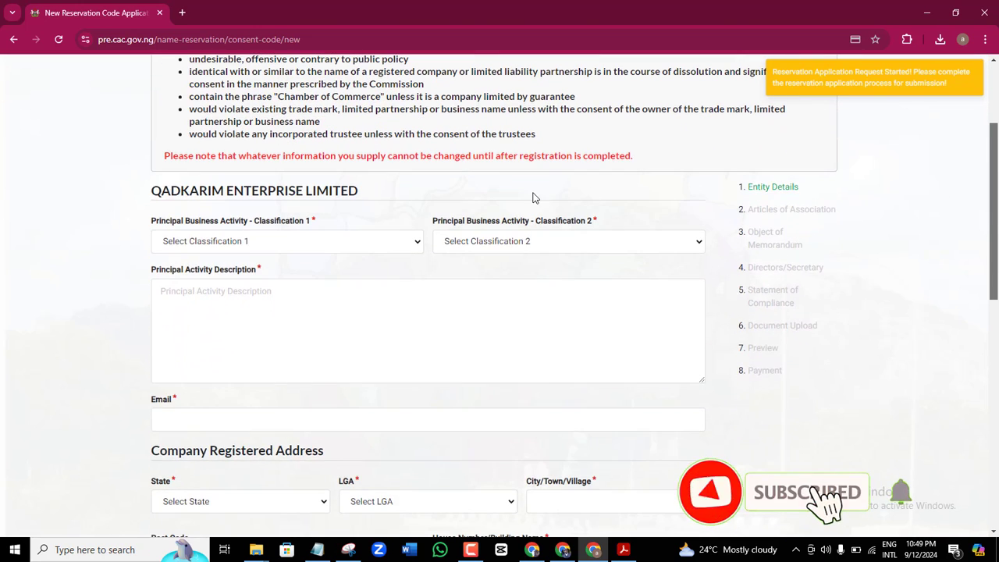
left_click(420, 243)
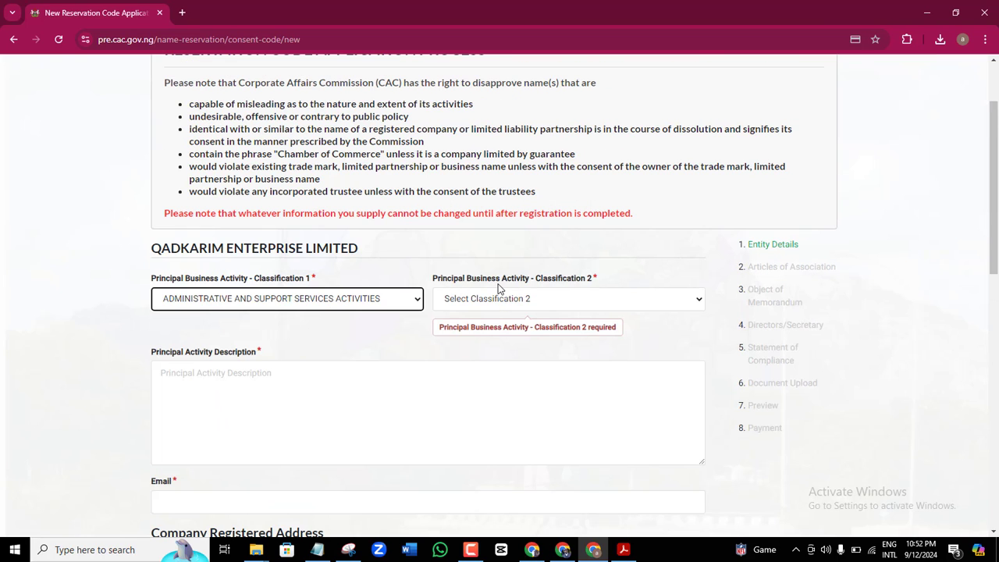
left_click(683, 304)
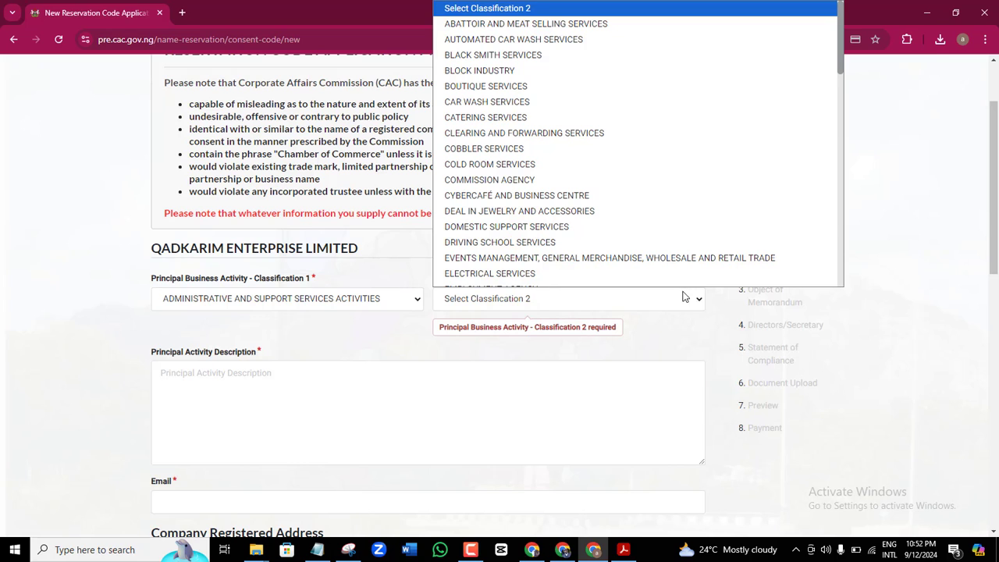
scroll(713, 263, "down", 1)
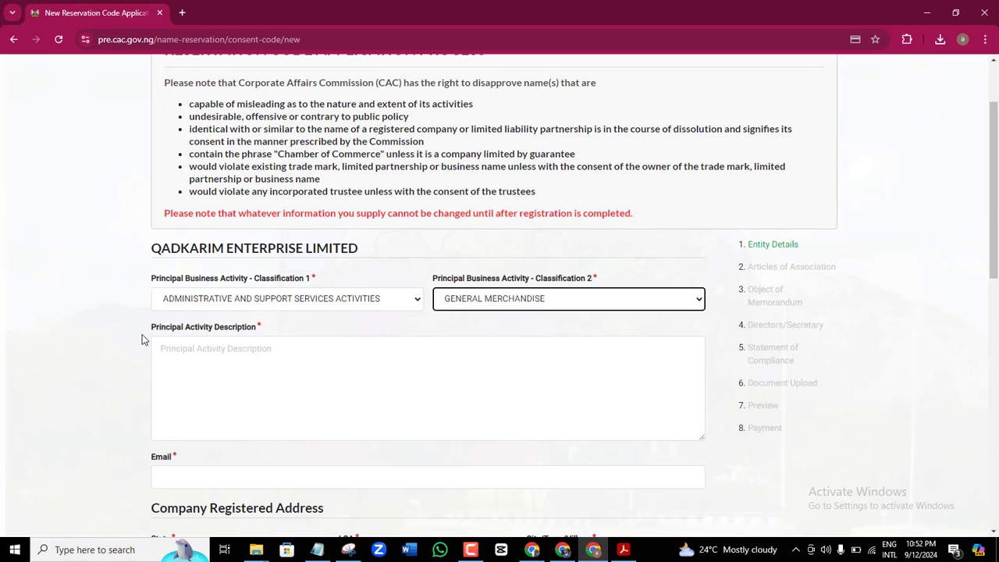
Describe the principal activity as "IMPORTATION OF AUTOMOBILE, EXPORTATION OF LOCAL FARM PRODUCE, PROCESSING OF AGRICULTURAL PRODUCE, ANIMAL / CROP FARMING" without a line break.
left_click(245, 353)
type("IMPORTATION OF AUTOMOBILE, EXPORTATION OF LOCAL FARM PRODUCE, PROCESSING OF AGRICULTURAL PRODUCE, ANIMAL / CROP FARMING")
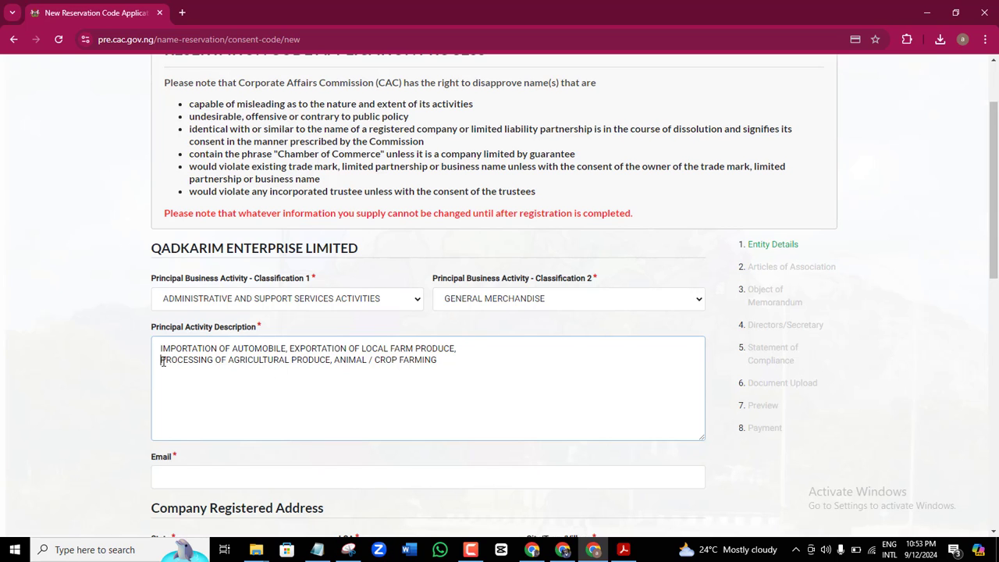
key("BackSpace")
key("Home")
Review the email, registered address and head office sections, then save the entity details, leaving the head office address blank.
scroll(500, 312, "down", 2)
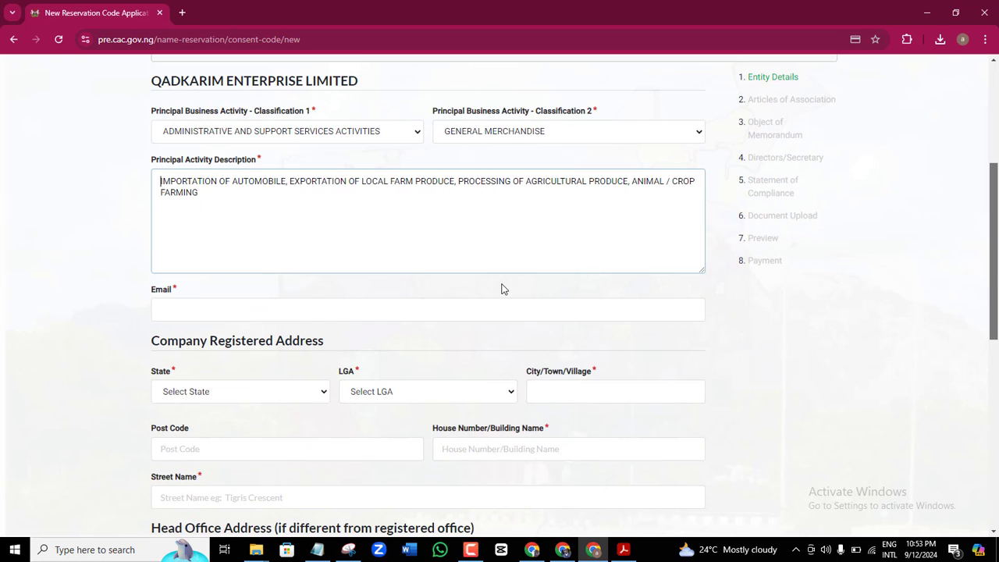
left_click_drag(996, 266, 996, 307)
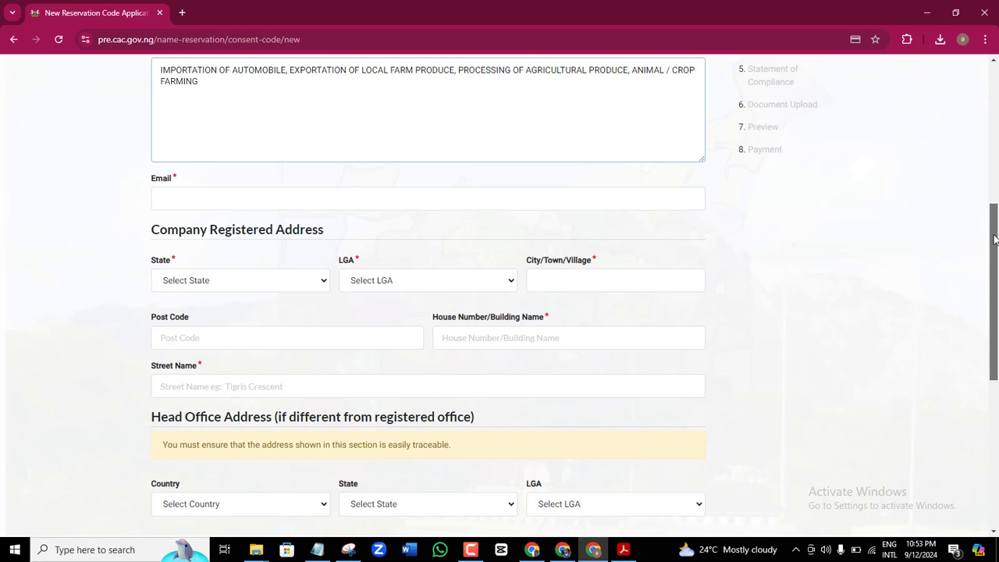
left_click_drag(997, 239, 993, 195)
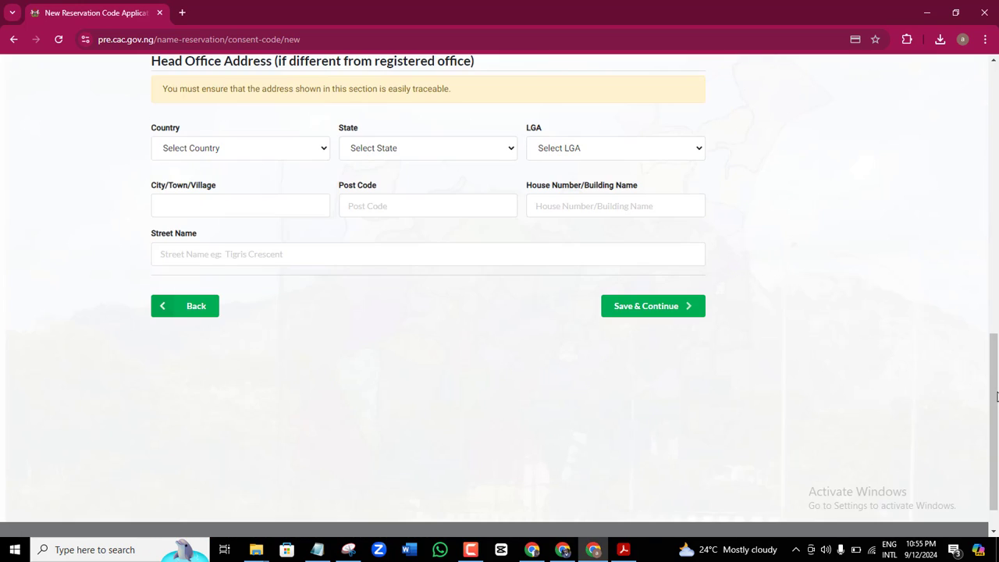
left_click_drag(997, 396, 997, 396)
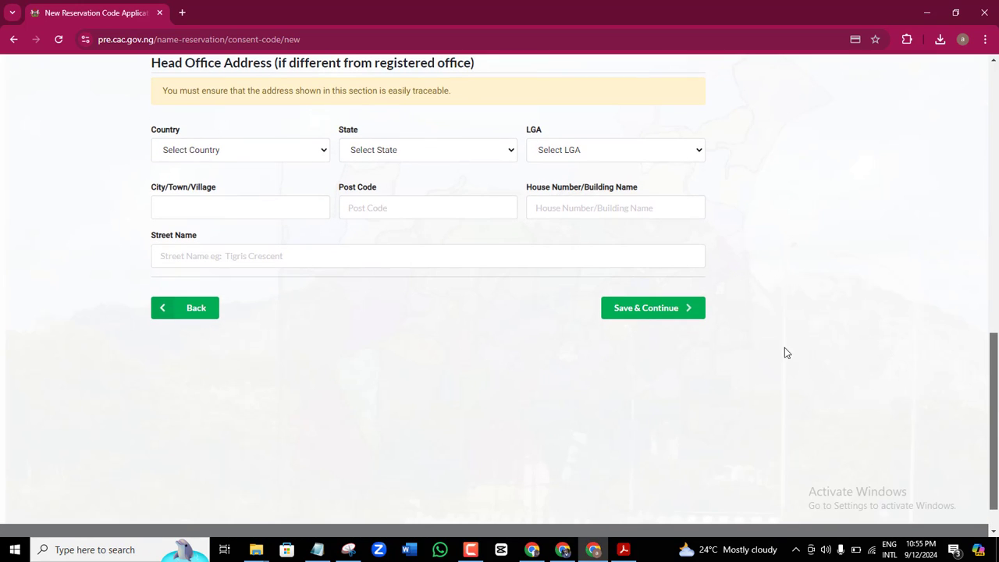
left_click(666, 316)
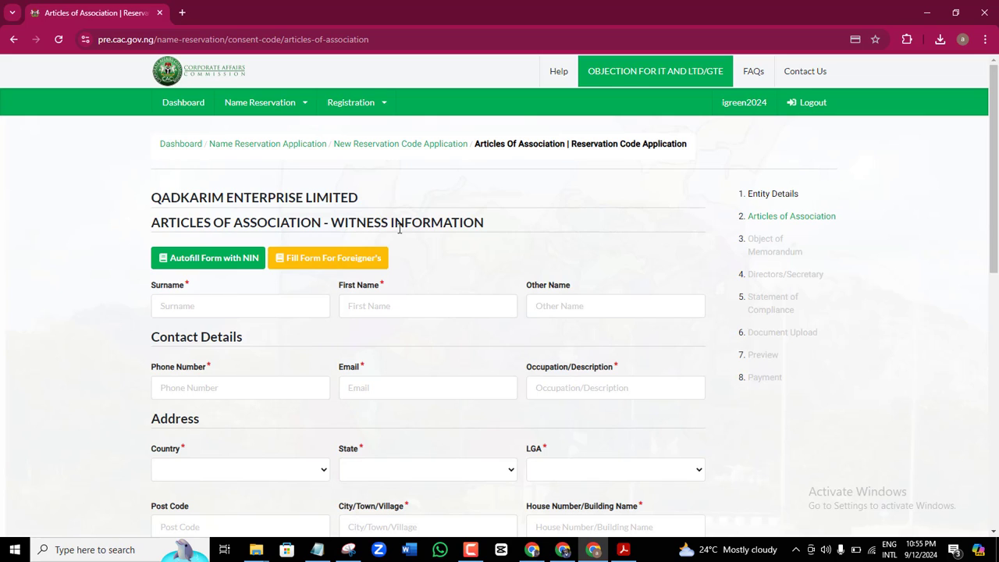
Add the witness with the completed personal, contact and address details to the articles of association's witness list.
left_click_drag(994, 155, 996, 193)
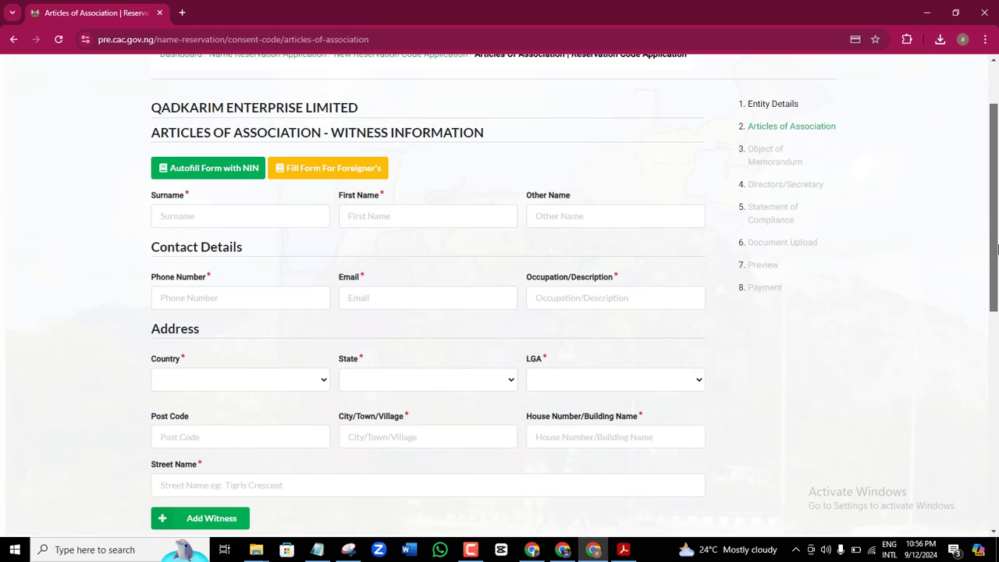
left_click_drag(995, 281, 954, 244)
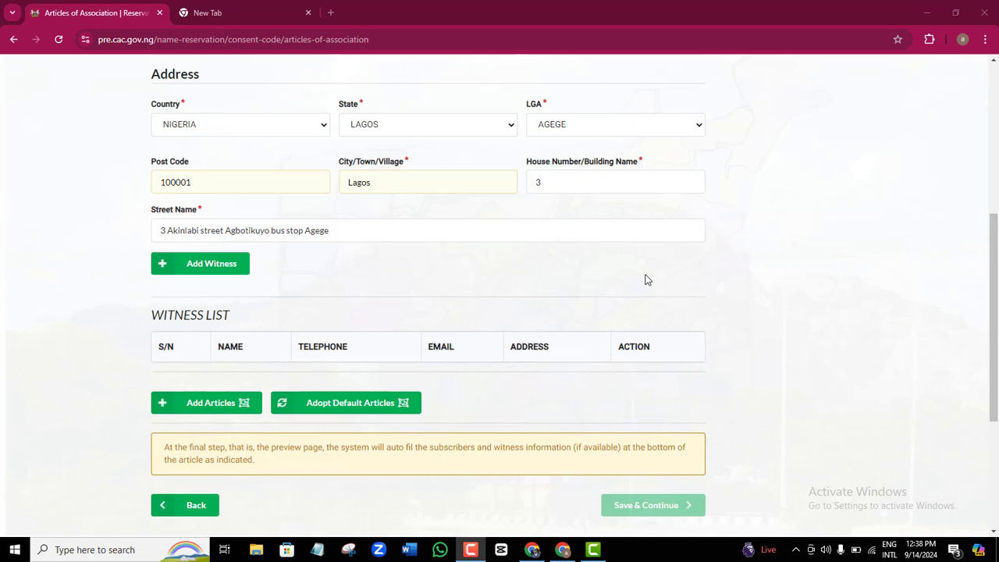
left_click(197, 265)
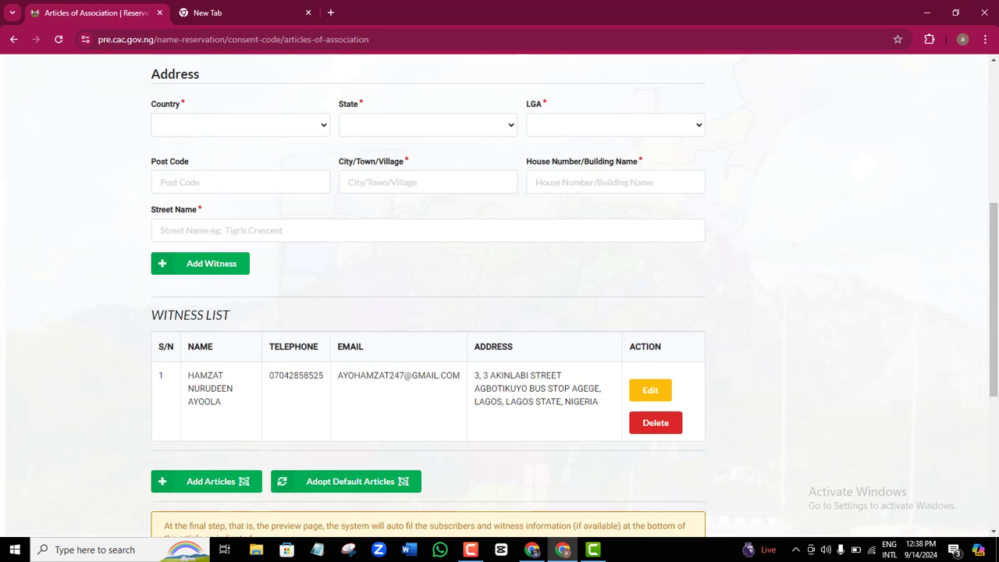
Adopt the default articles of association, then save and continue to the objects of memorandum.
left_click_drag(995, 236, 996, 290)
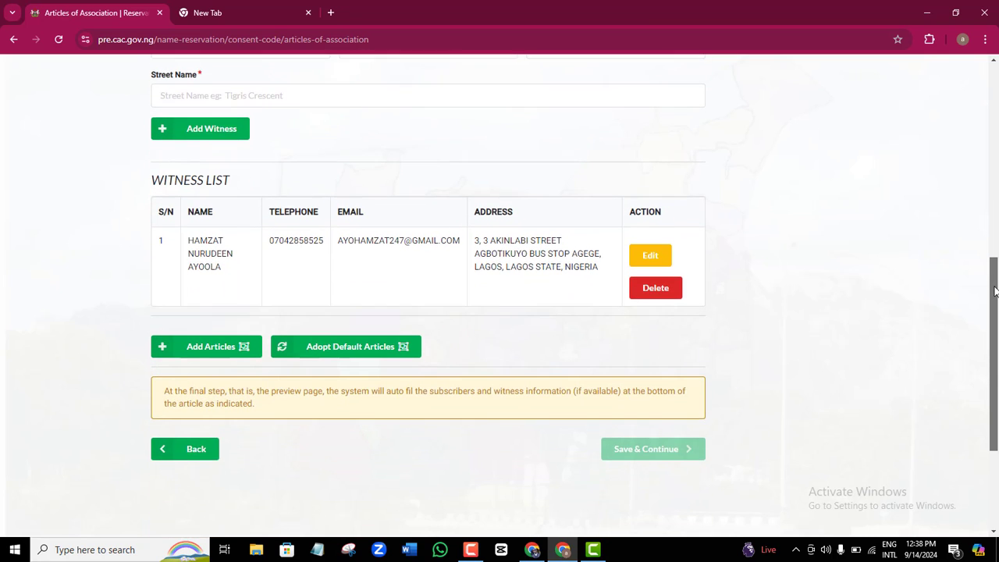
scroll(976, 308, "down", 1)
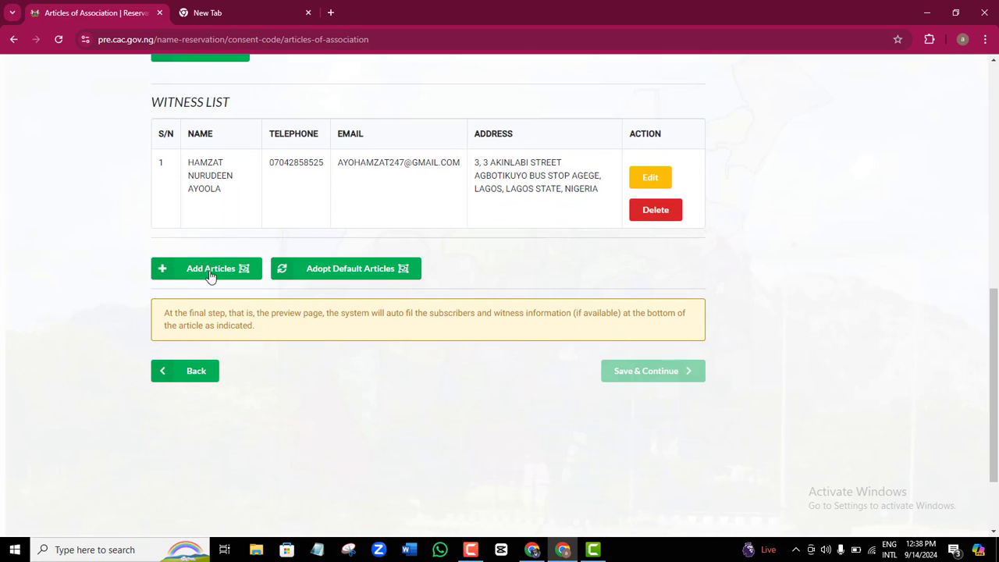
left_click(349, 279)
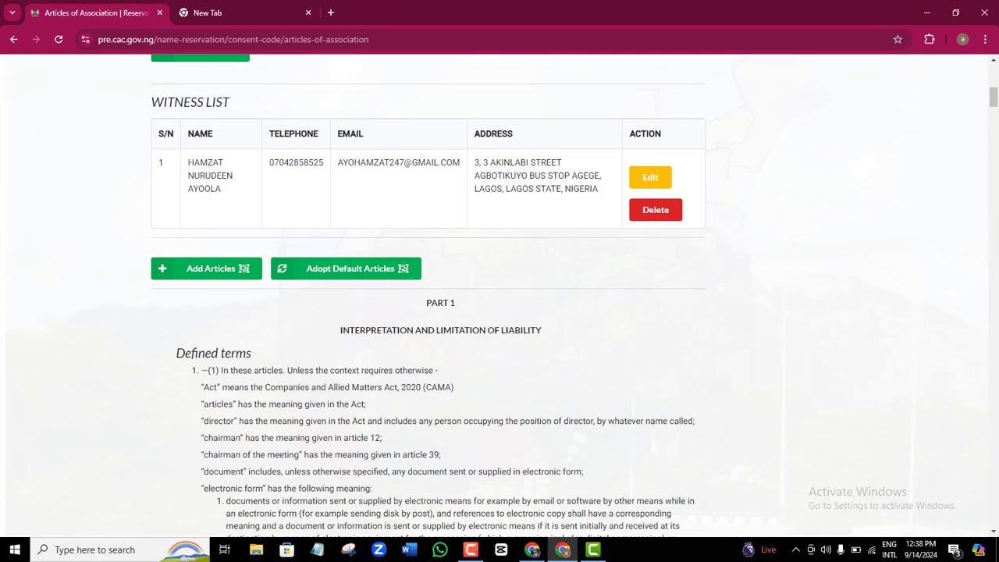
left_click_drag(996, 100, 996, 521)
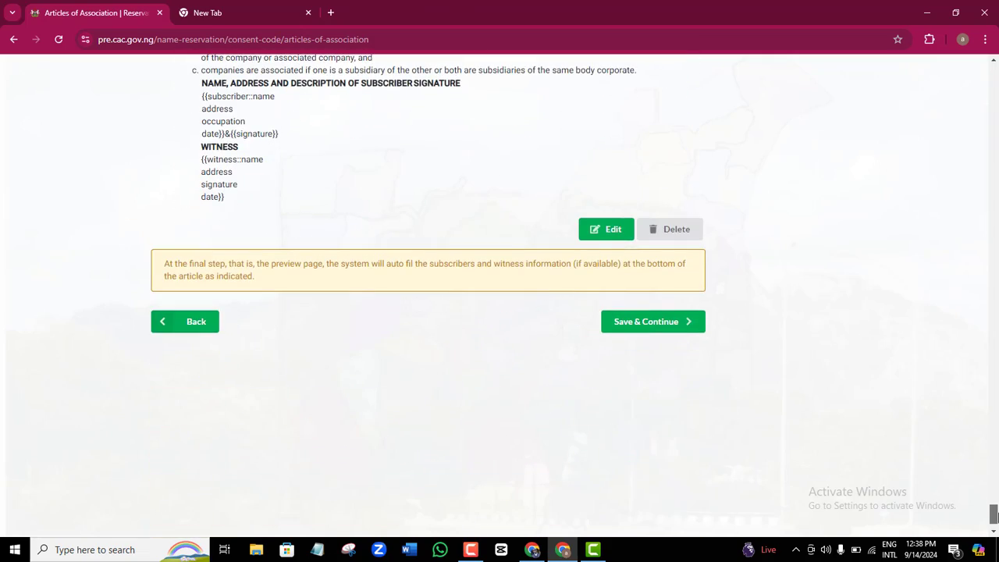
left_click(669, 325)
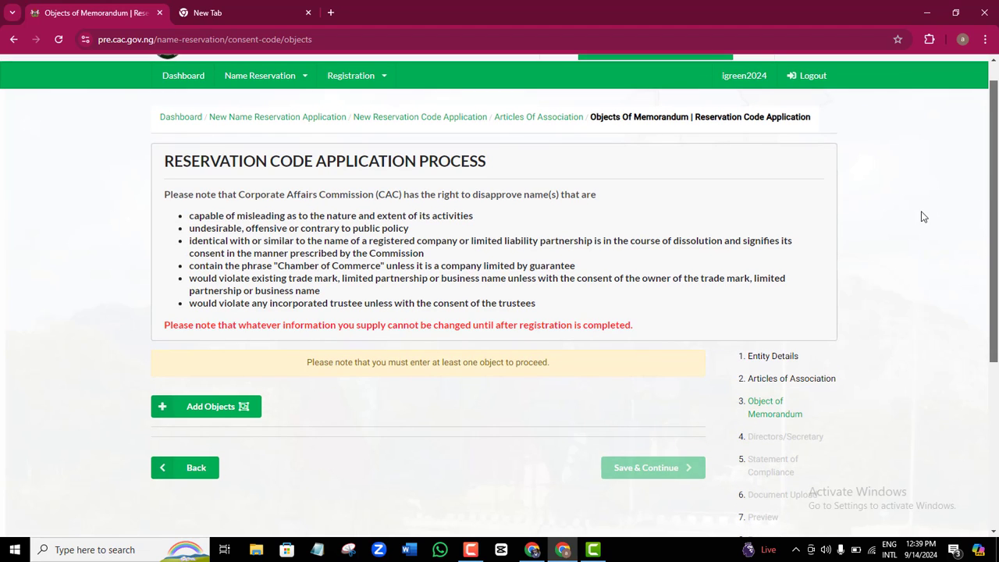
Add the object "IMPORTATION OF AUTOMOBILE, EXPORTATION OF LOCAL FARM PRODUCE, PROCESSING OF AGRICULTURAL PRODUCE, ANIMAL / CROP FARMING" without a line break, then save and continue.
left_click(193, 410)
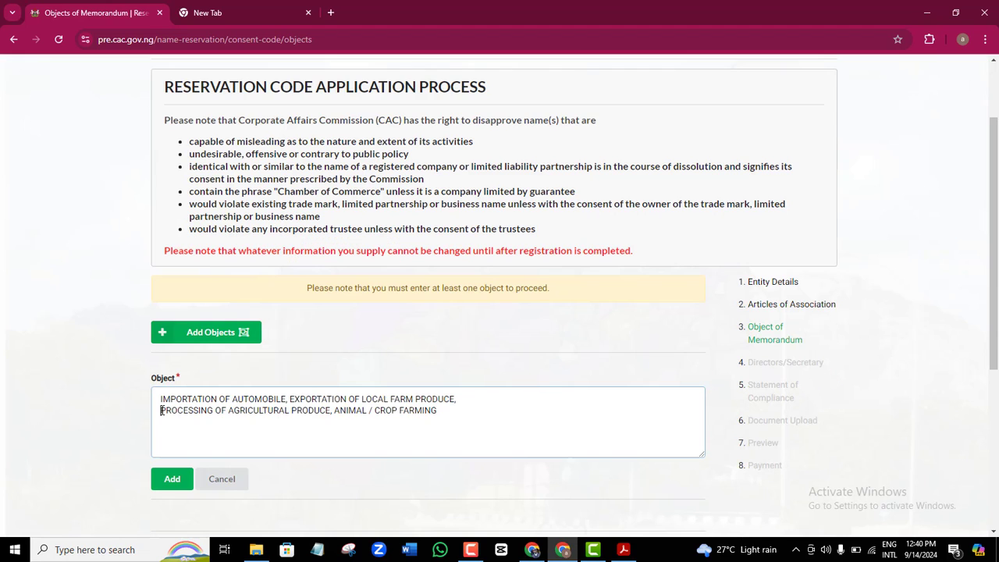
key("BackSpace")
type(",")
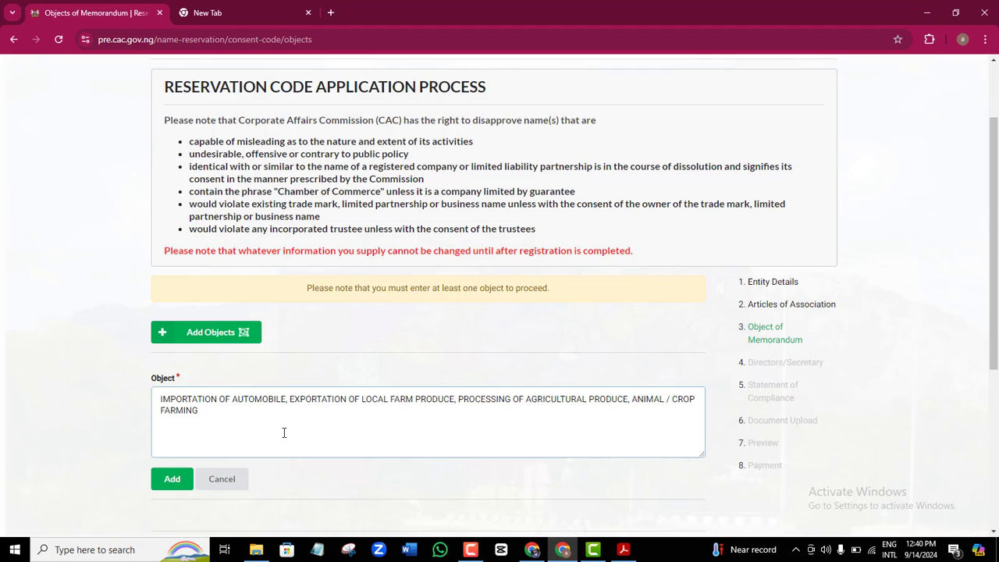
left_click(172, 480)
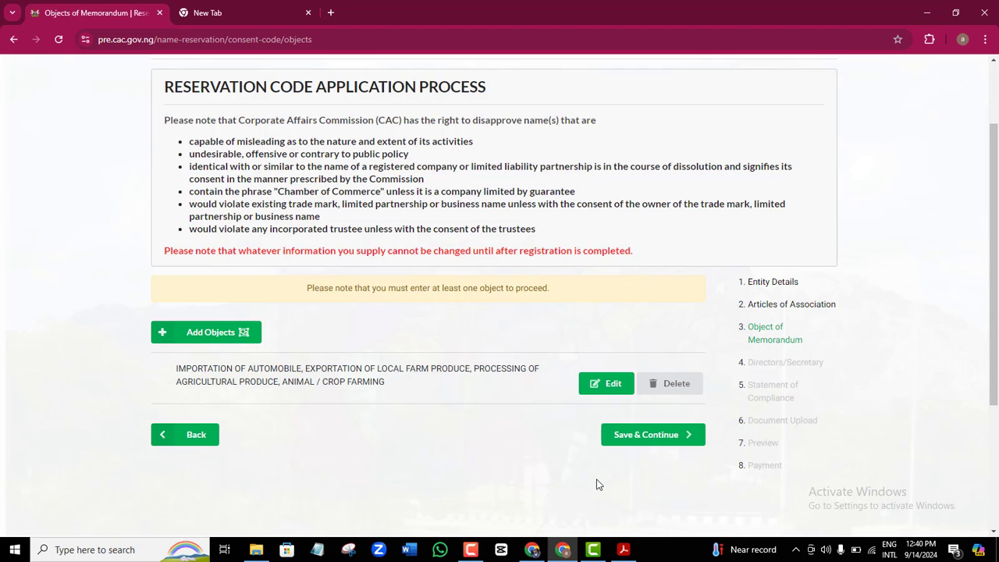
left_click(648, 437)
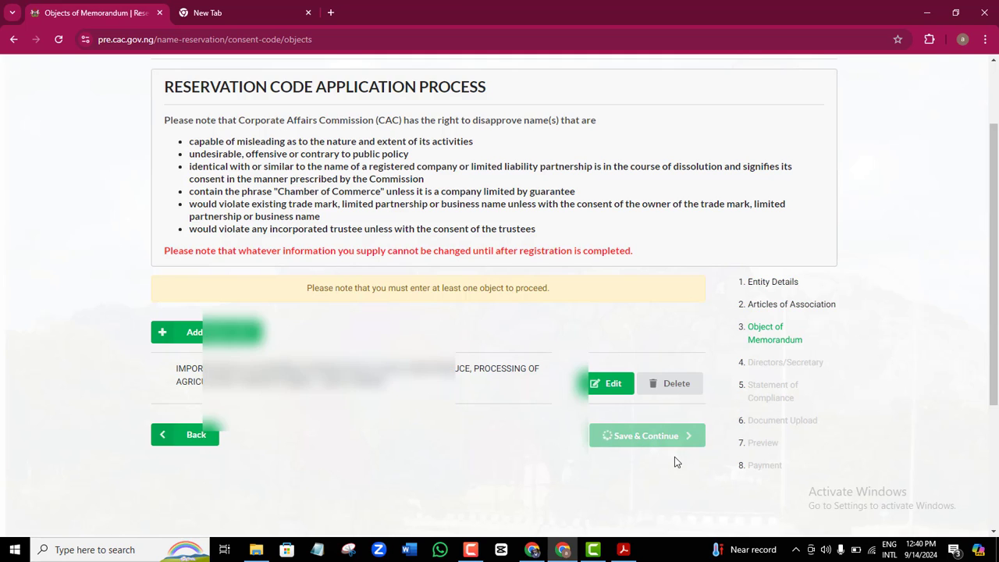
Review and save the directors/secretary section with the single listed individual director, then save the completed statement of compliance.
scroll(997, 355, "down", 1)
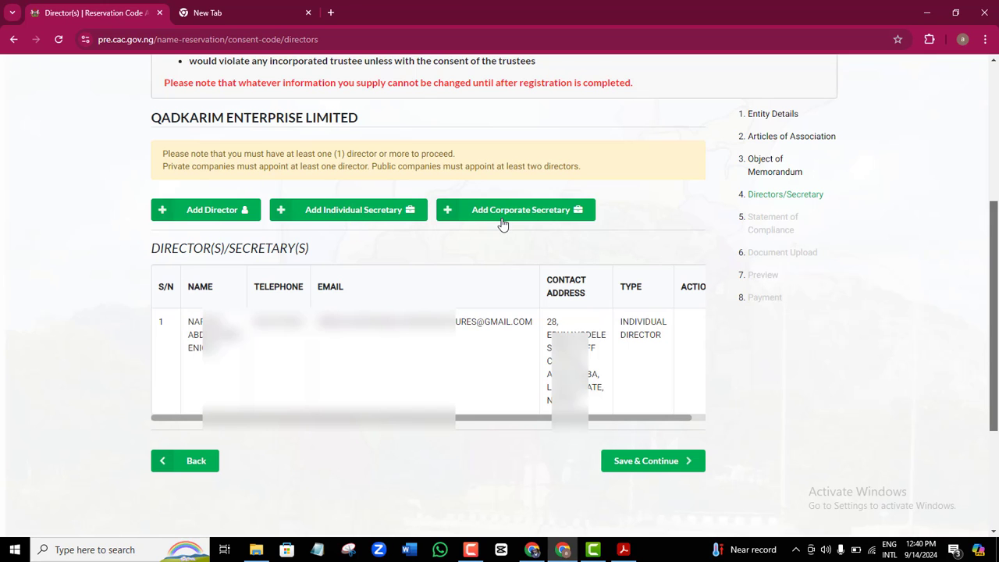
left_click_drag(995, 306, 995, 129)
scroll(688, 353, "down", 5)
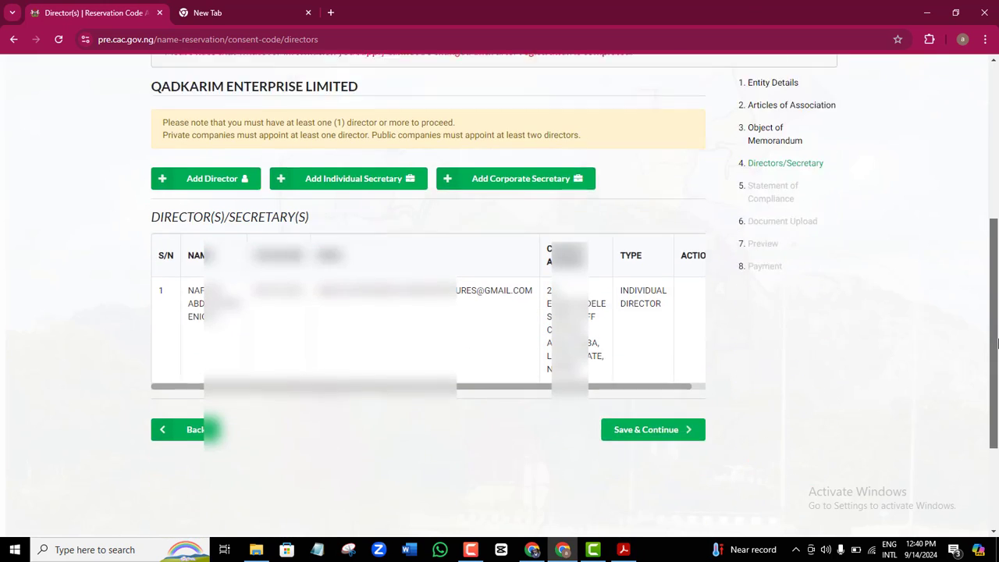
left_click(633, 388)
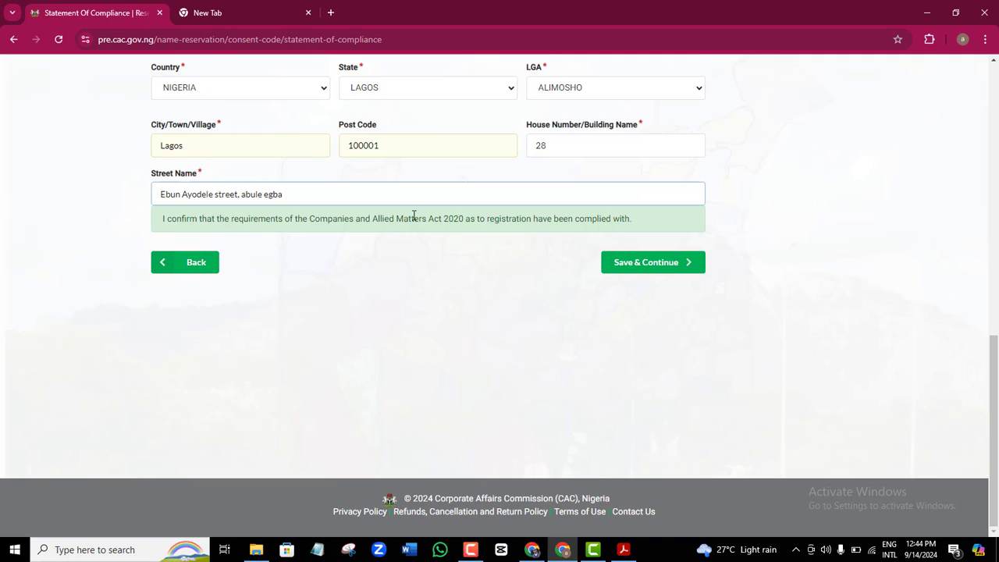
left_click(645, 272)
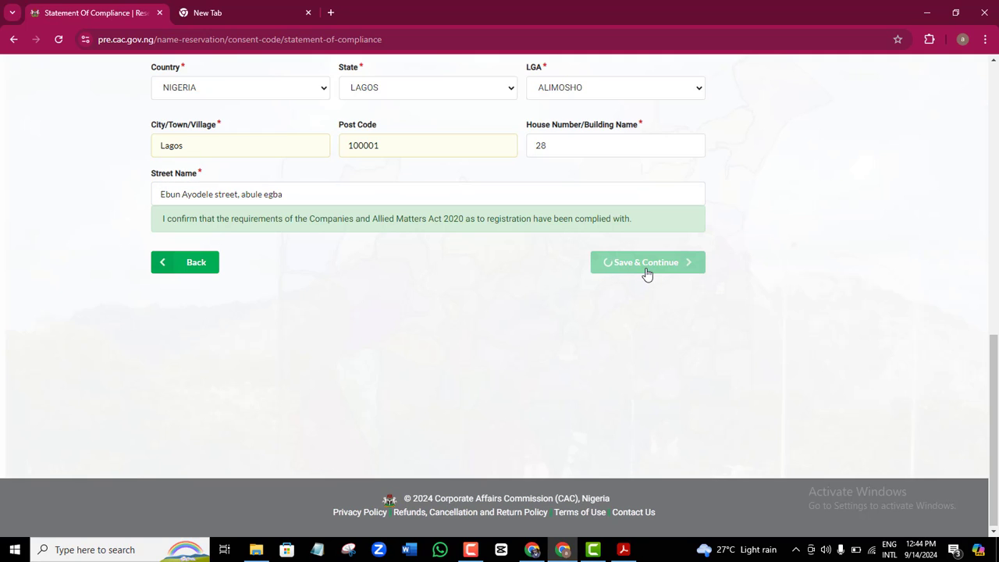
Upload the consent letter and business name certificate as supporting documents 1 and 2, then save the document section.
left_click_drag(996, 129, 997, 320)
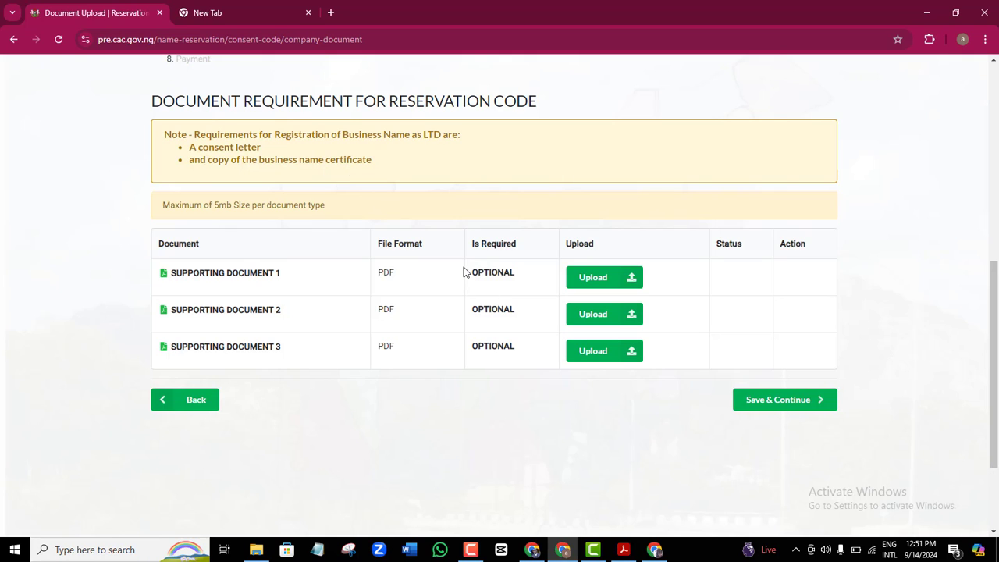
left_click(569, 275)
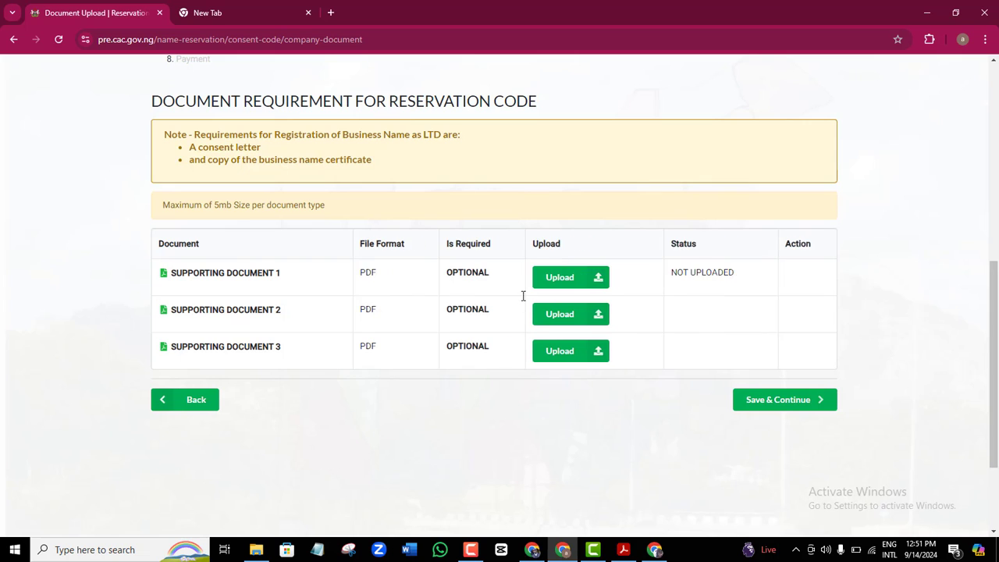
left_click(536, 316)
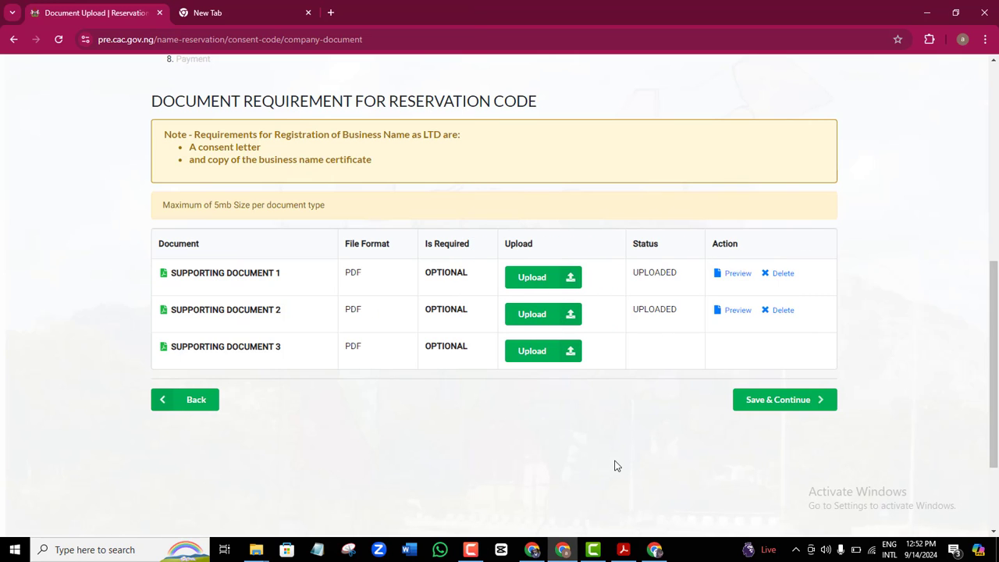
left_click(783, 401)
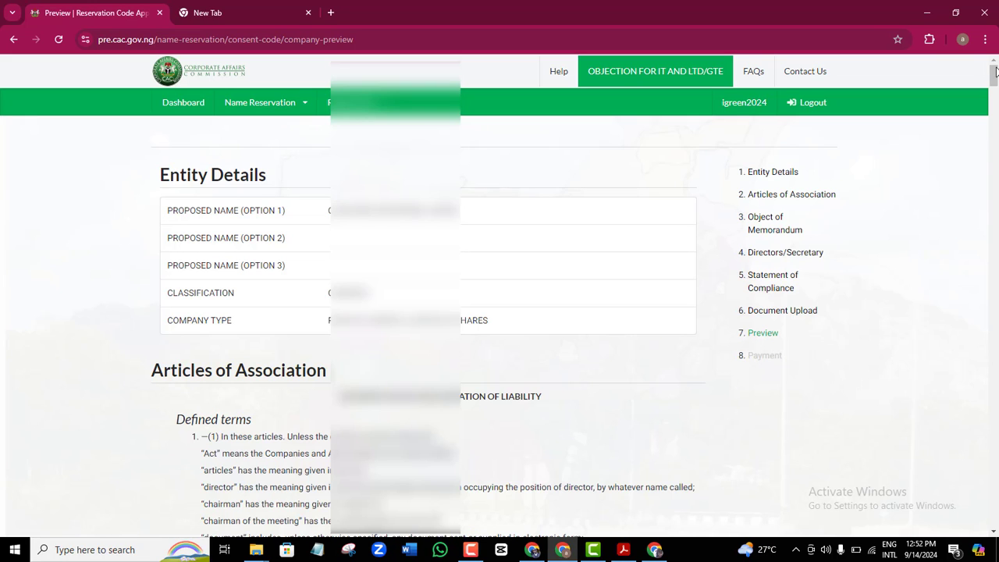
Review the application preview through to the presenter details, save it, and proceed to pay the reservation code fee via Remita.
left_click_drag(994, 75, 994, 509)
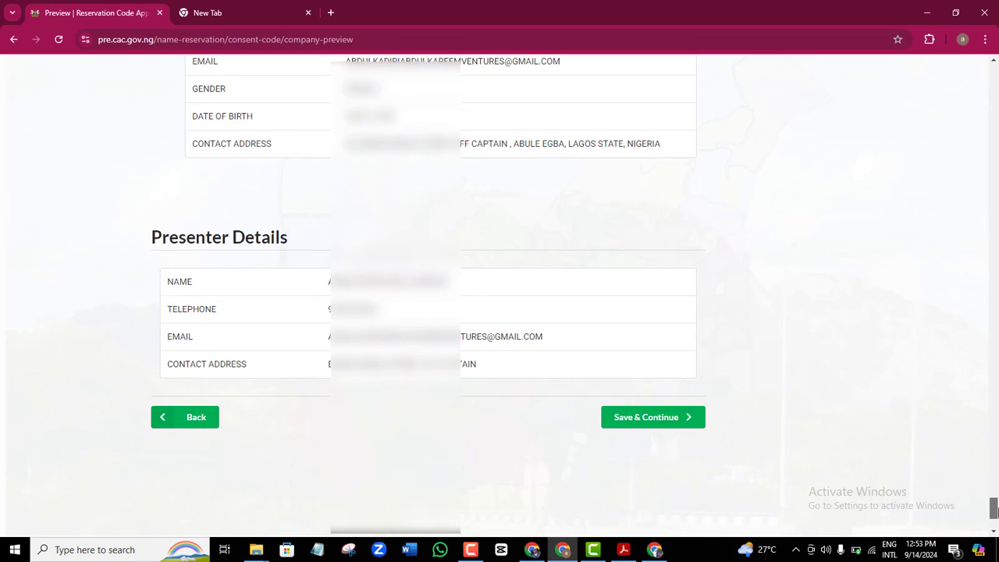
left_click(651, 416)
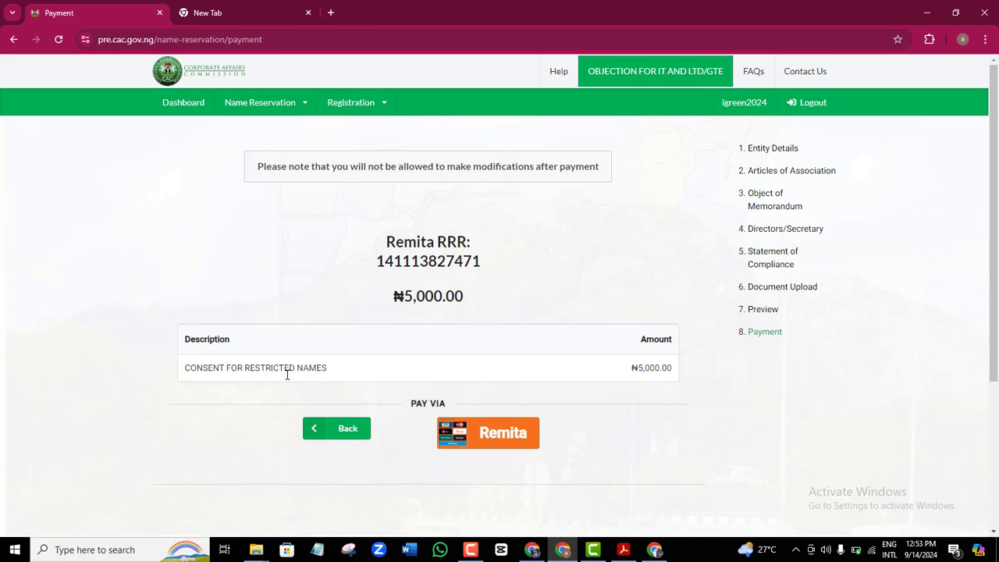
left_click(506, 442)
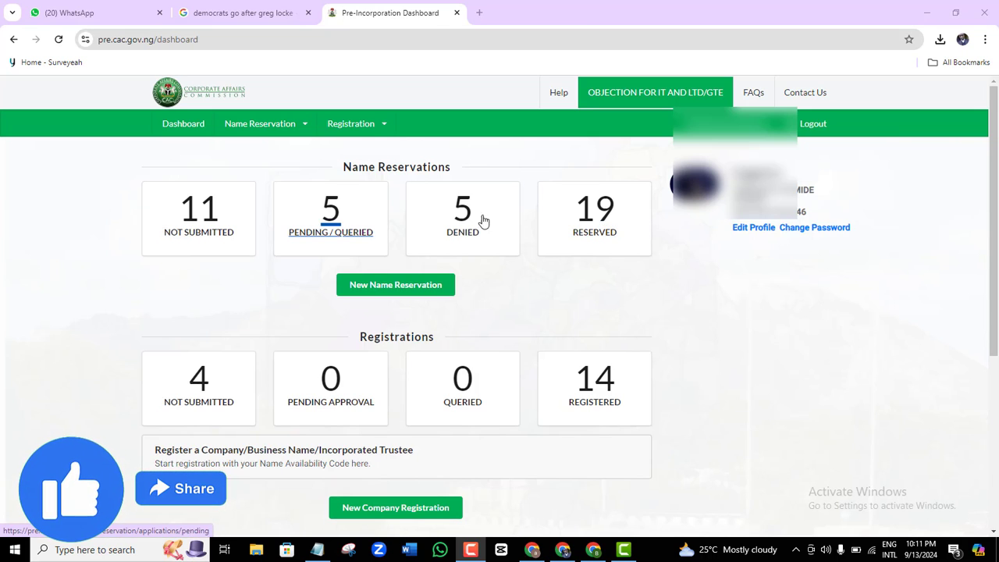
Start registration for the approved SUPER-ELITE ACADEMY LIMITED from the reserved names, and dismiss the minimum share capital list.
left_click(595, 239)
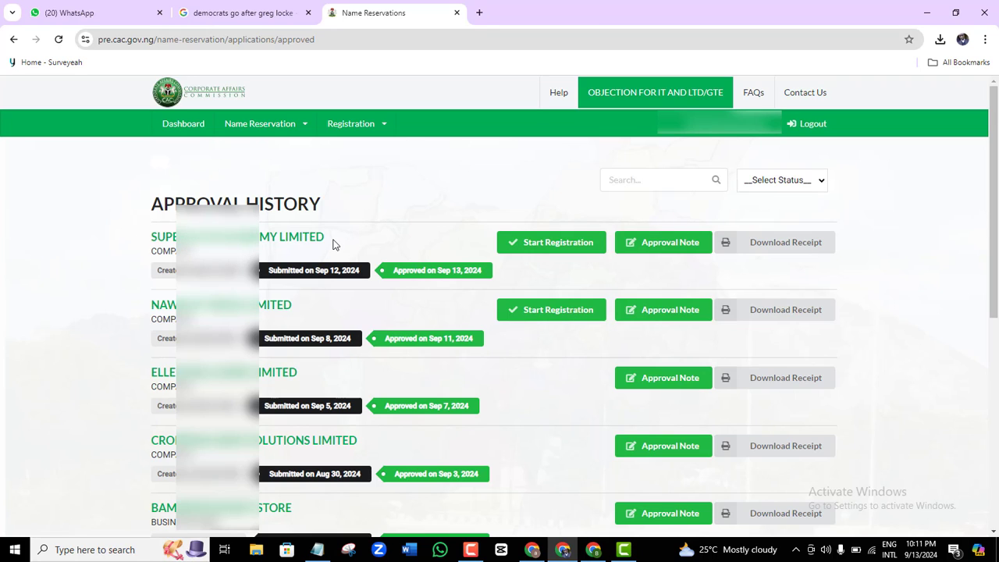
left_click(554, 247)
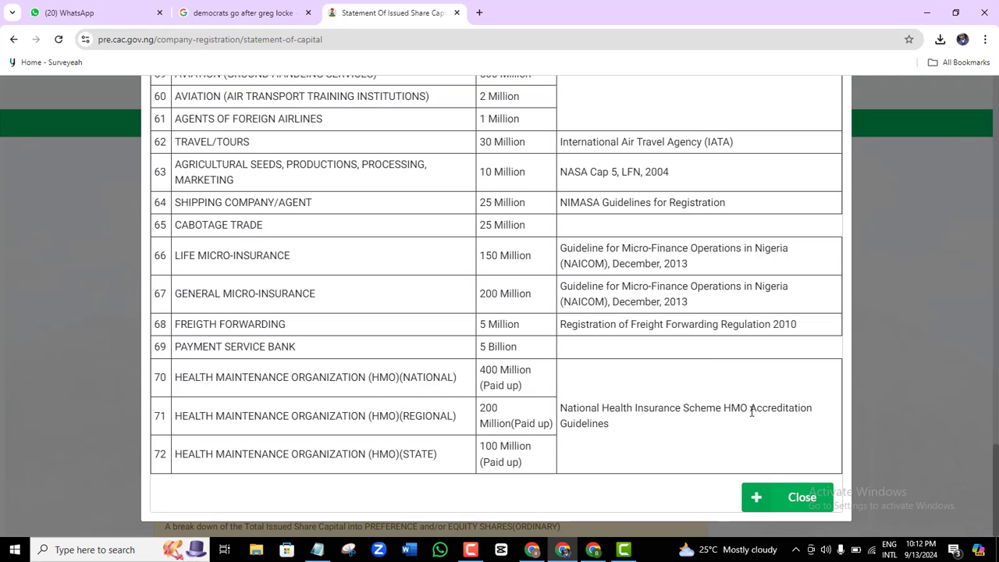
left_click(778, 497)
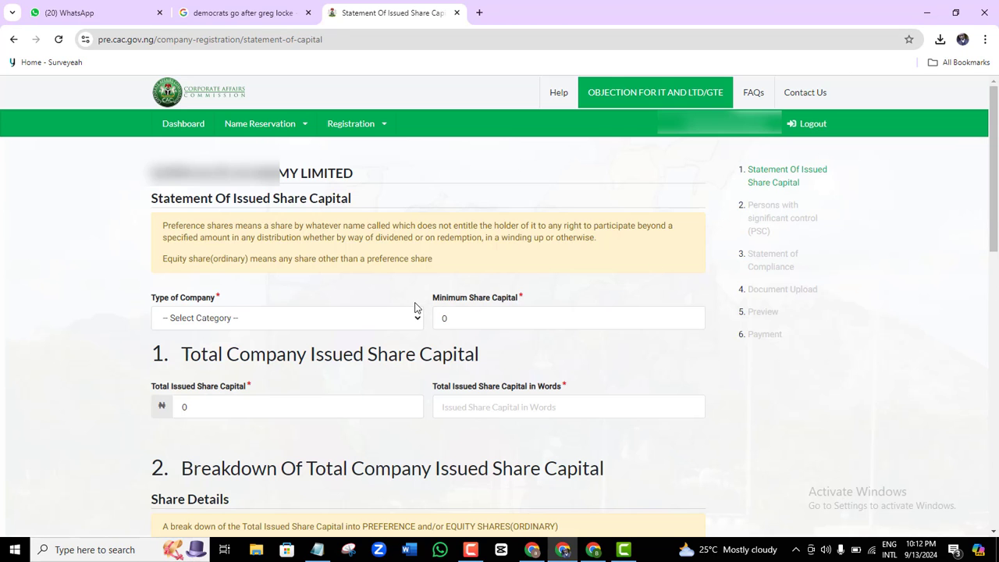
Set the type of company to ENTITY WITH SHARES BELOW FIVE MILLION and the total issued share capital to 500,000 naira.
left_click_drag(995, 167, 997, 321)
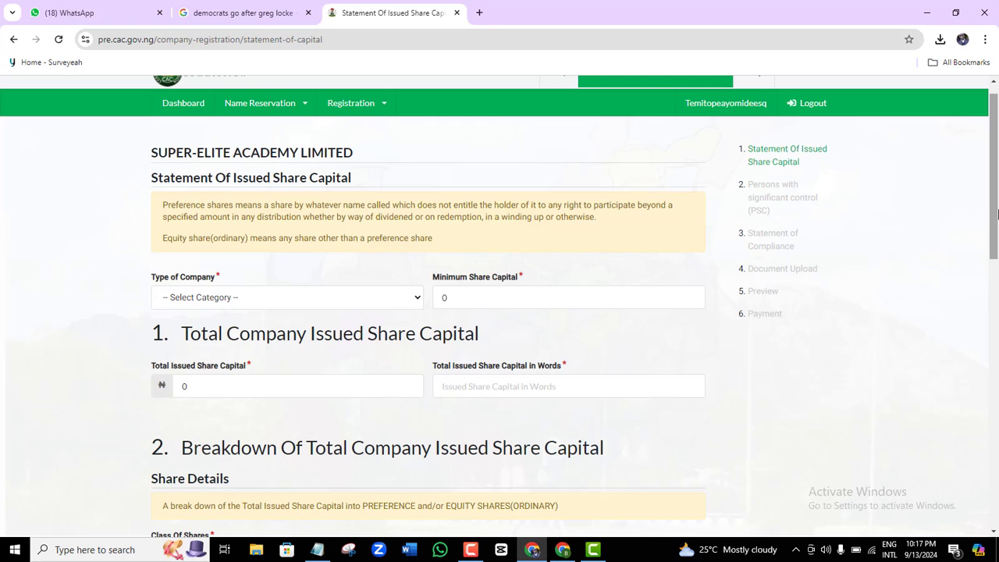
left_click_drag(998, 213, 998, 243)
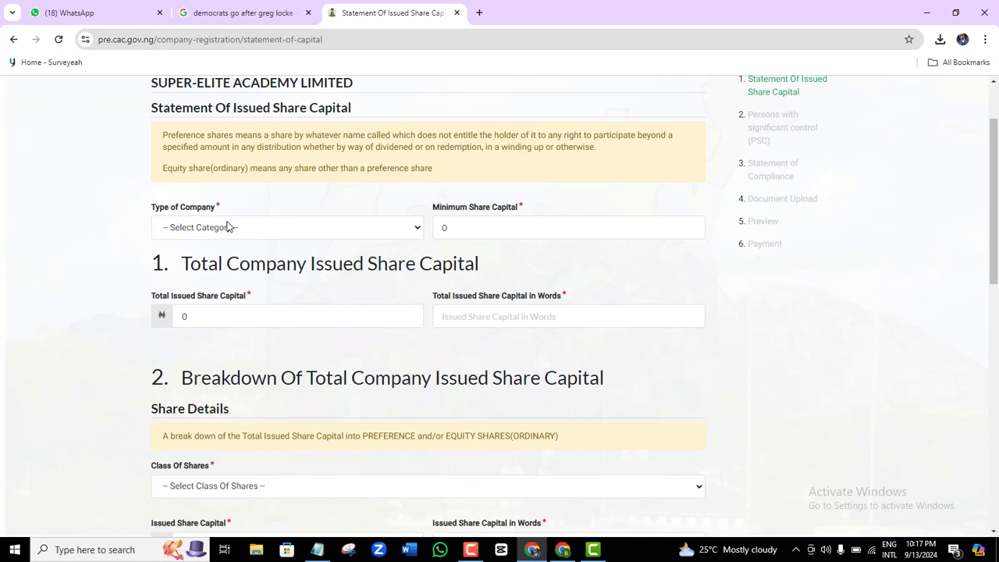
left_click(363, 229)
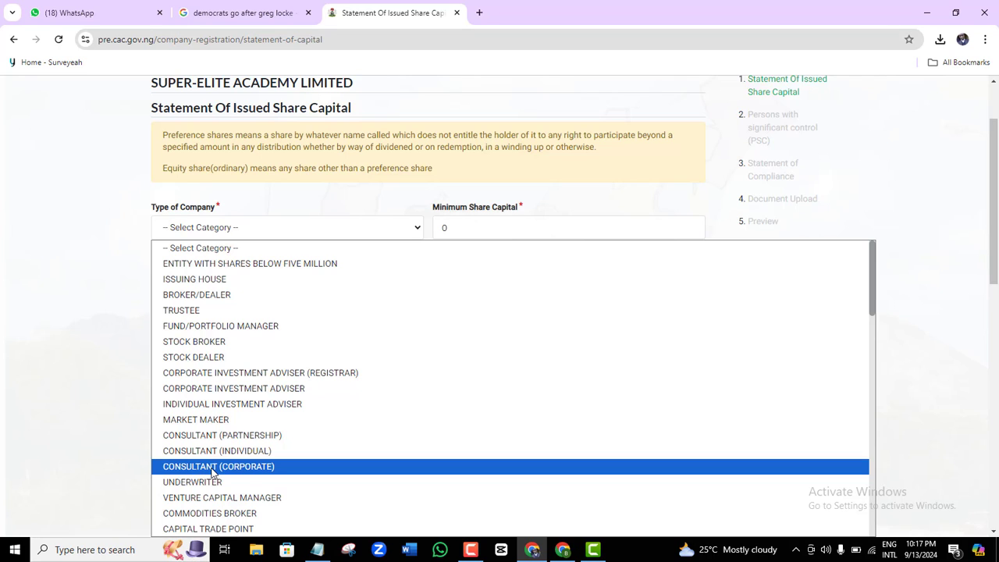
left_click(201, 269)
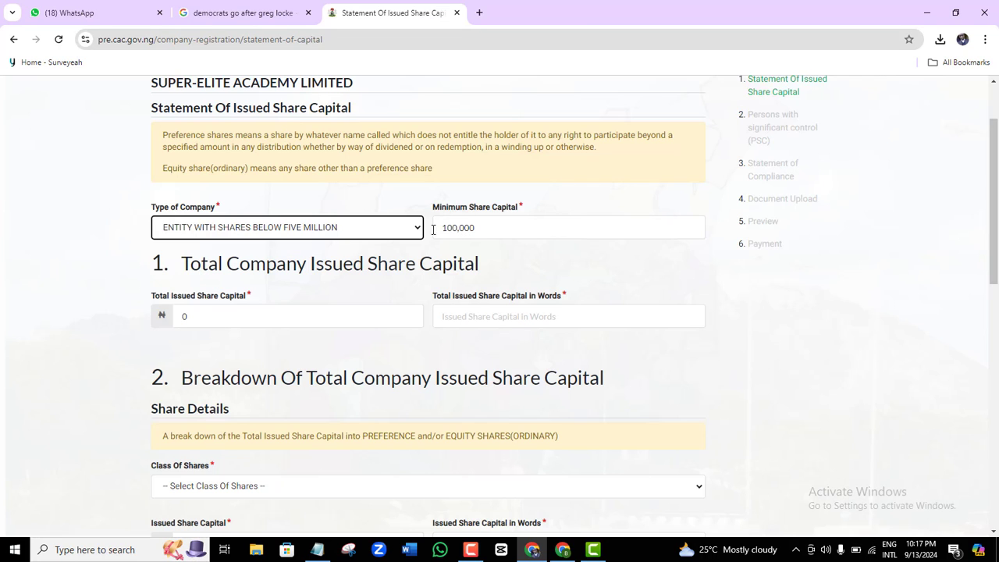
left_click(195, 316)
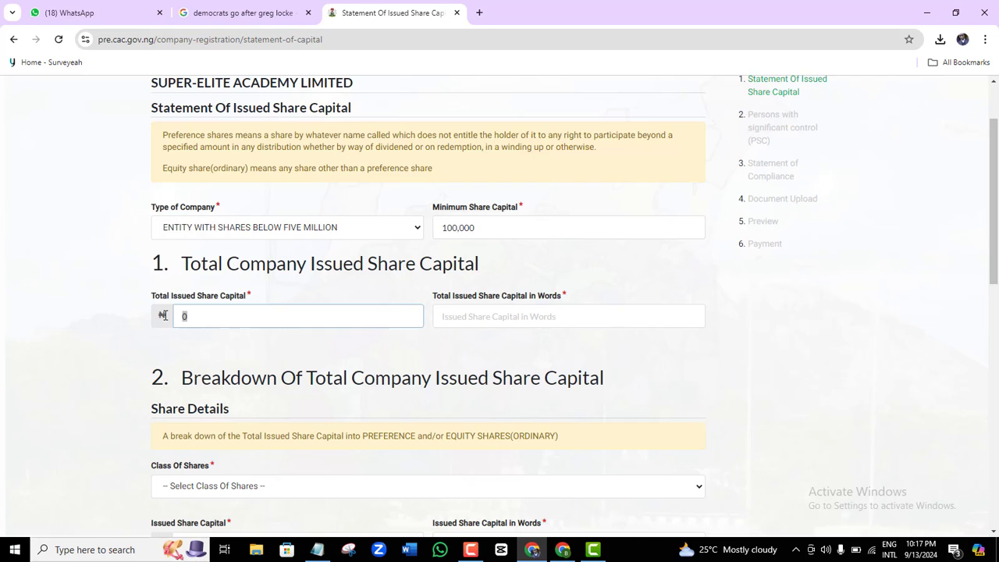
type("5000000")
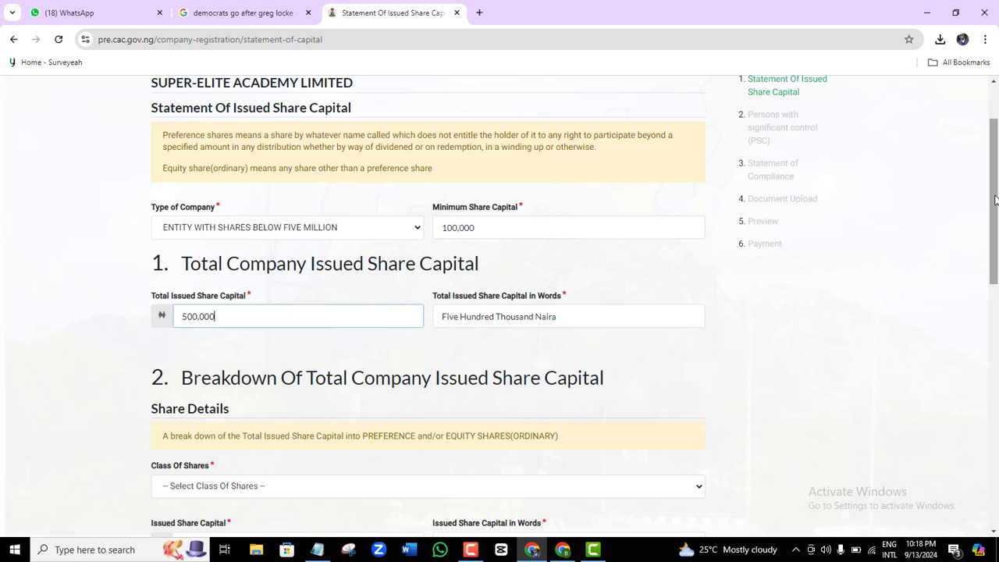
Add share details for the EQUITY (ORDINARY) class with an issued share capital of 500,000 naira divided into 500,000 units.
scroll(996, 208, "down", 1)
left_click_drag(996, 208, 991, 291)
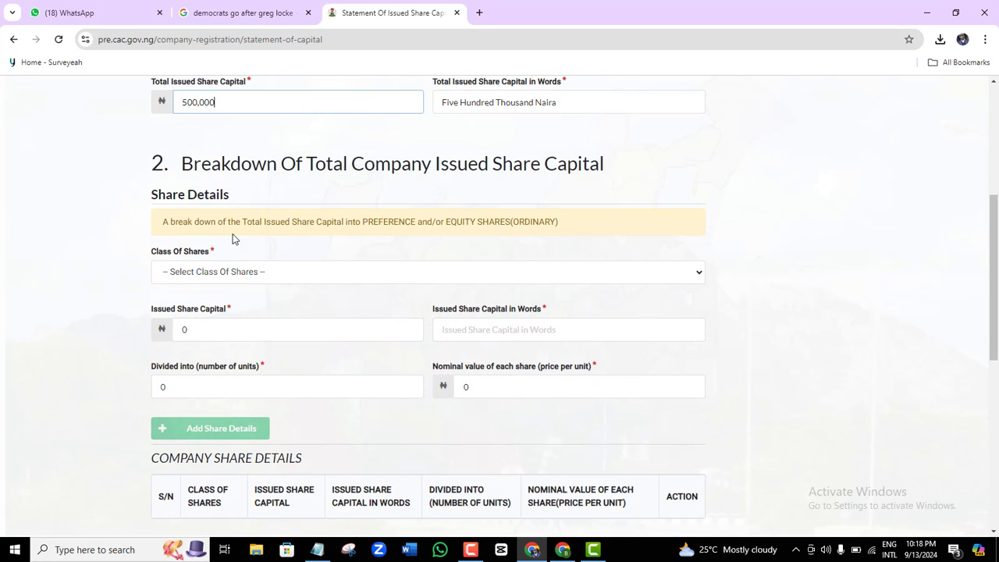
left_click(293, 277)
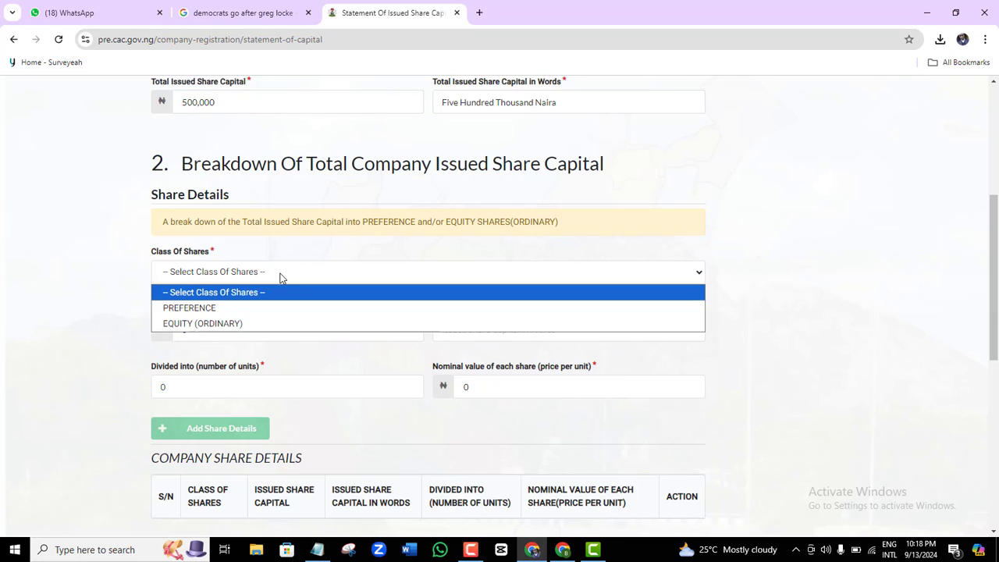
left_click(213, 323)
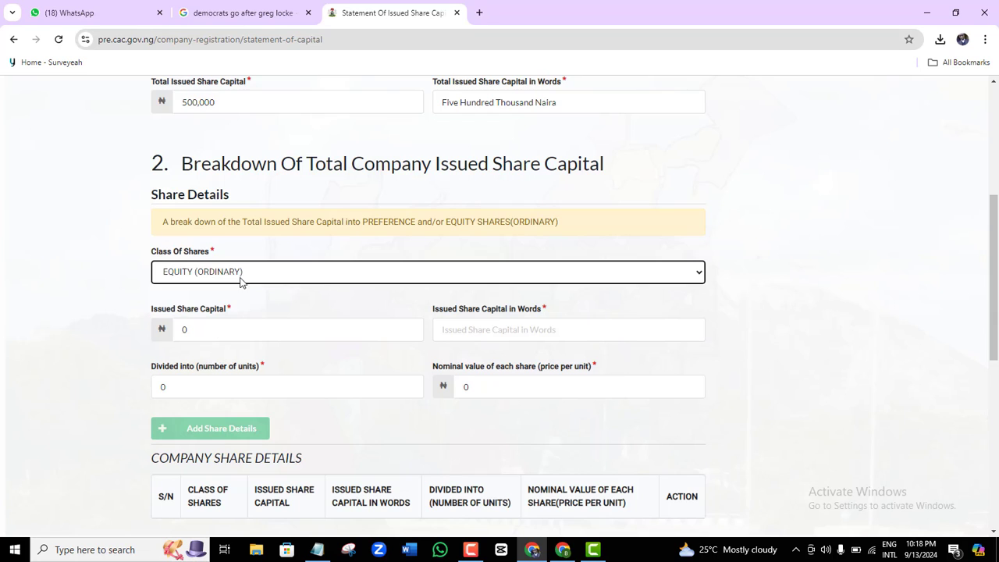
left_click(169, 330)
type("5000000")
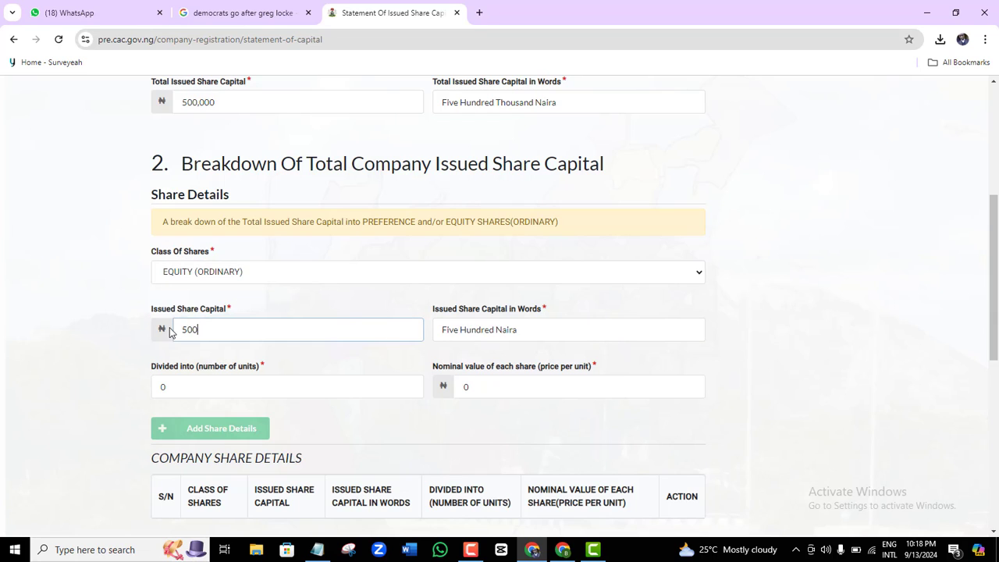
key("BackSpace")
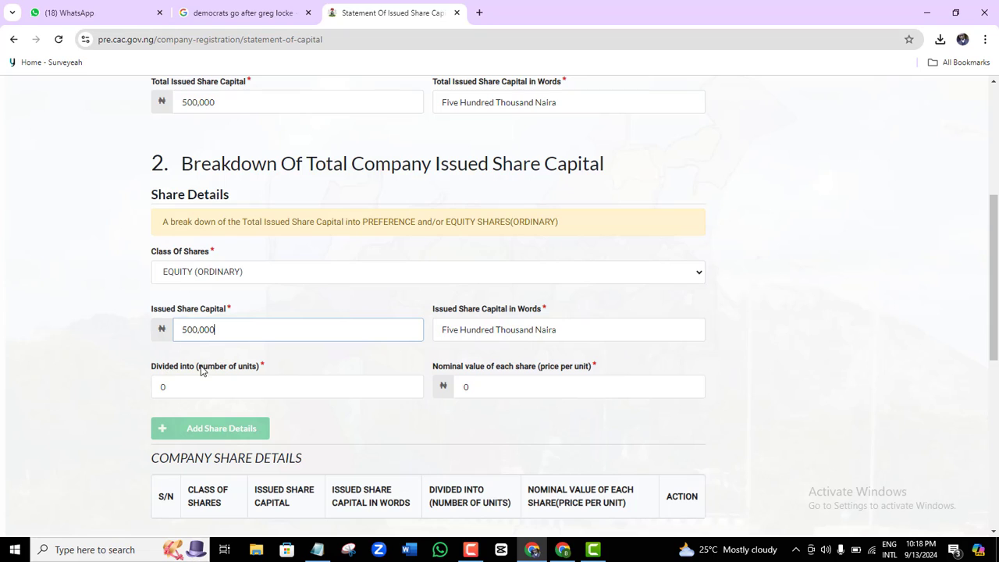
left_click(161, 388)
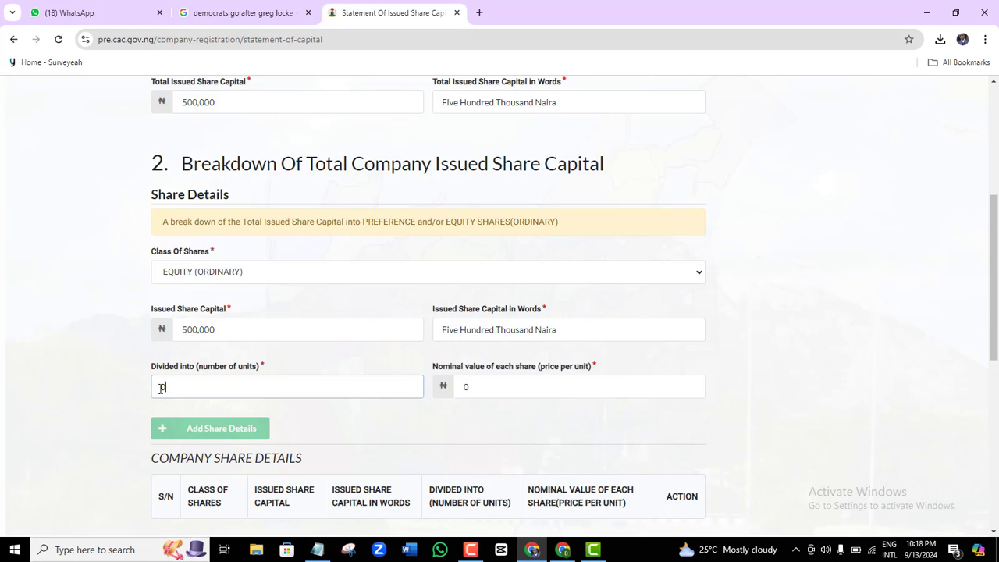
type("5000000")
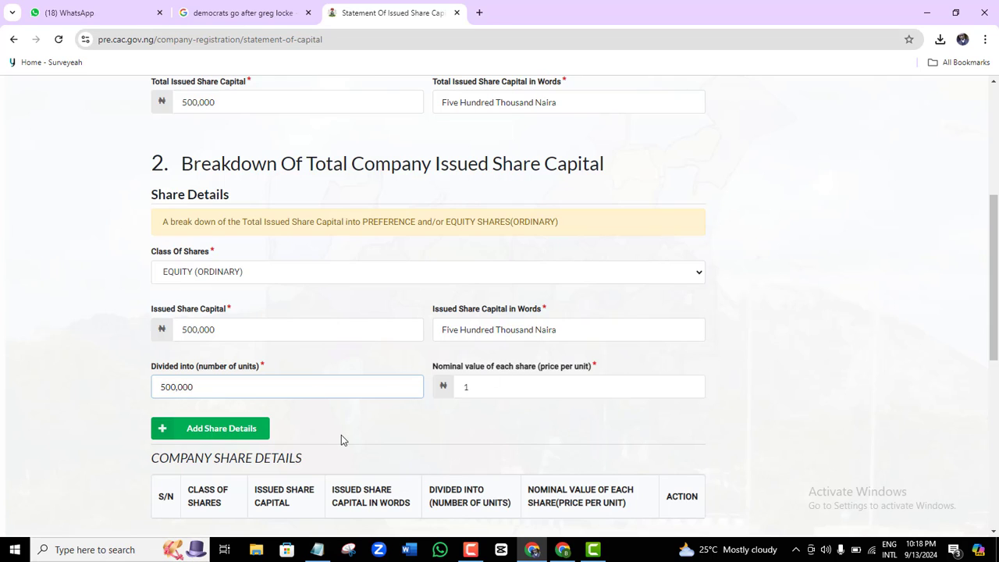
left_click(184, 437)
Open a new individual shareholder entry and go through its personal, contact and service address fields.
left_click_drag(997, 265, 988, 384)
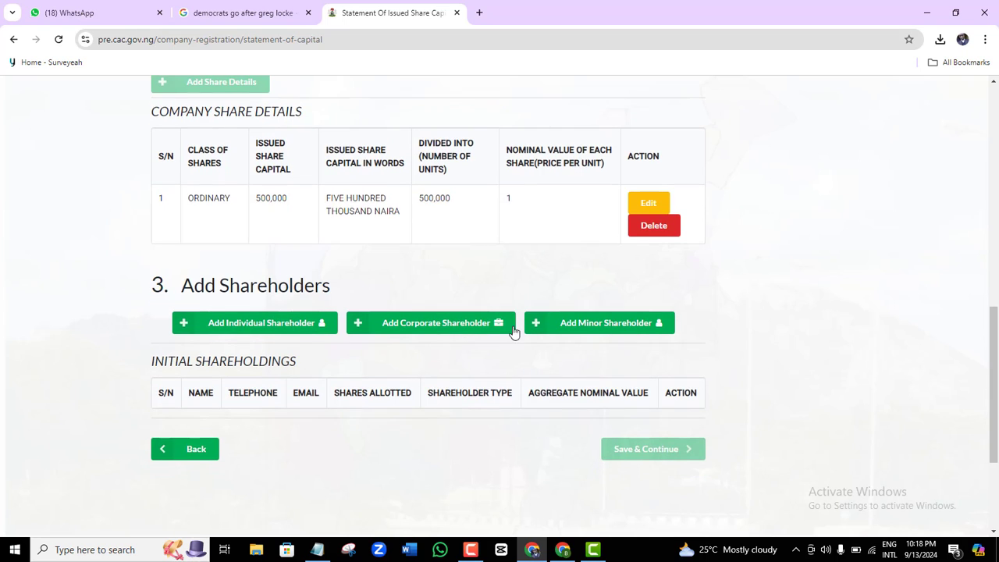
left_click(273, 325)
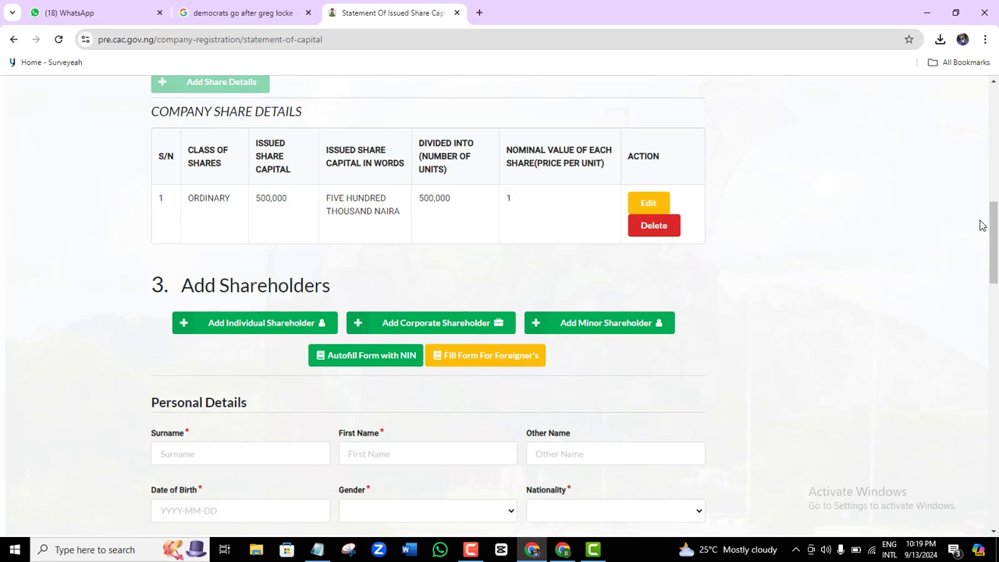
left_click_drag(995, 230, 997, 275)
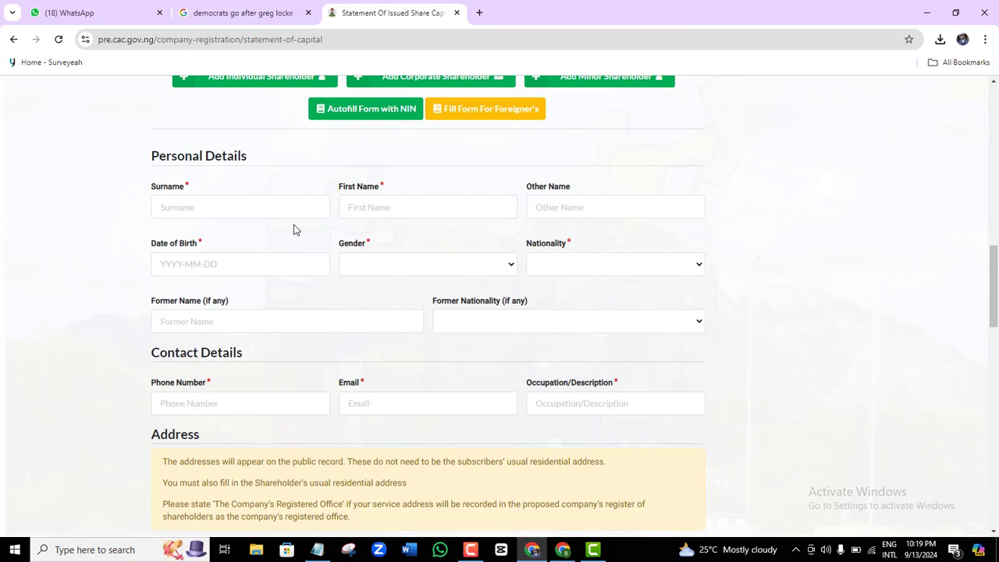
left_click(641, 320)
left_click(889, 283)
left_click_drag(996, 273, 996, 292)
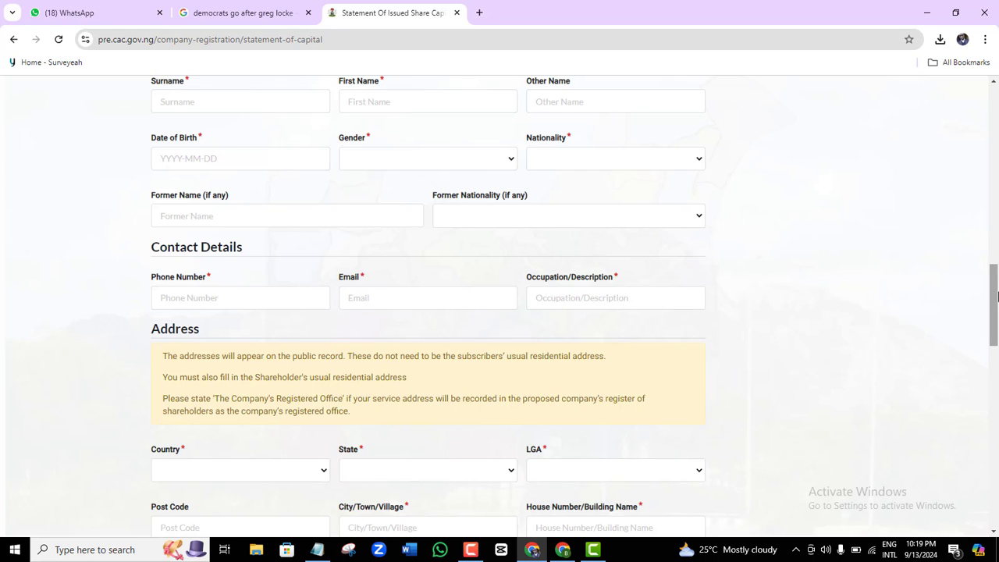
left_click_drag(997, 295, 997, 346)
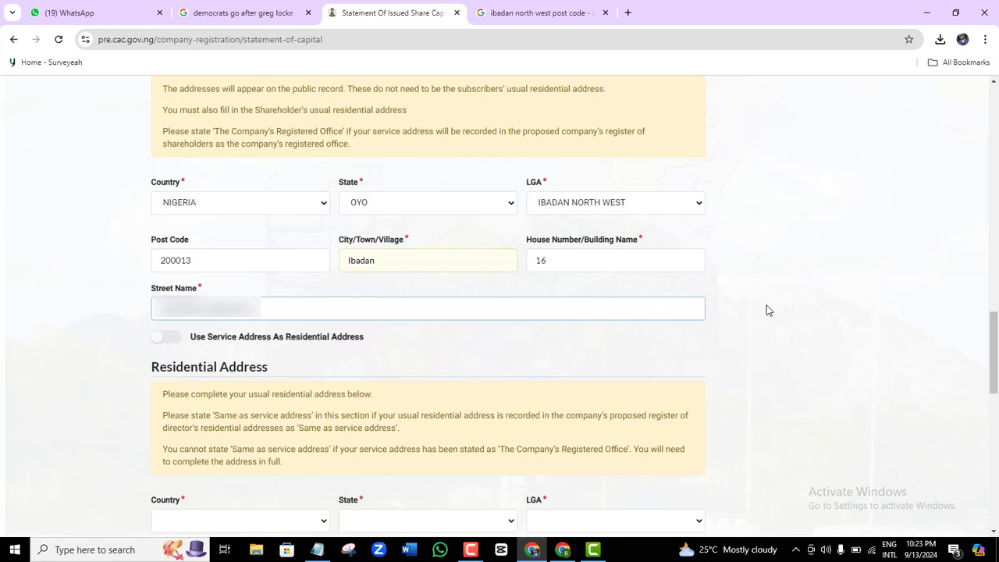
Use the shareholder's service address as the residential address.
left_click_drag(995, 339, 996, 352)
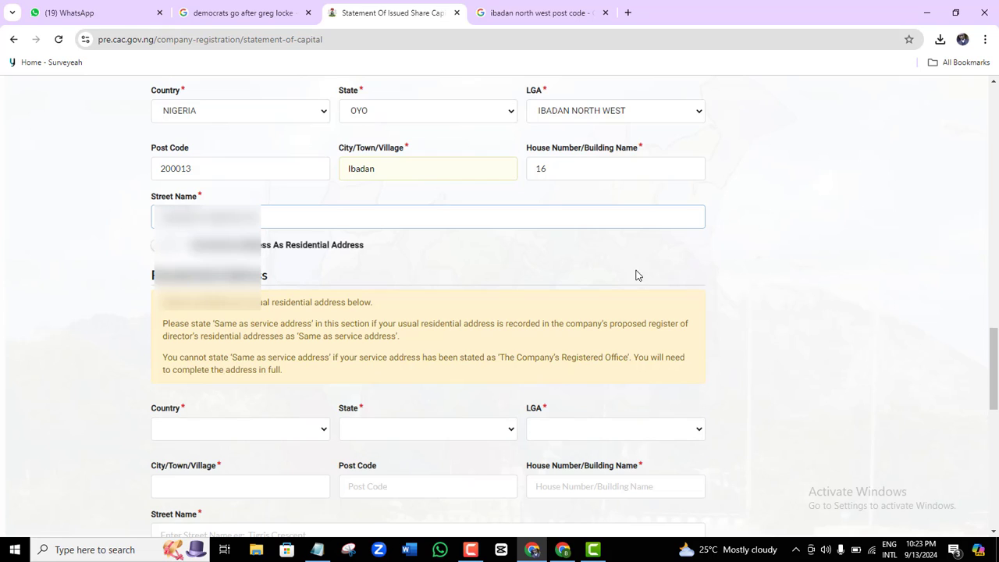
left_click(171, 246)
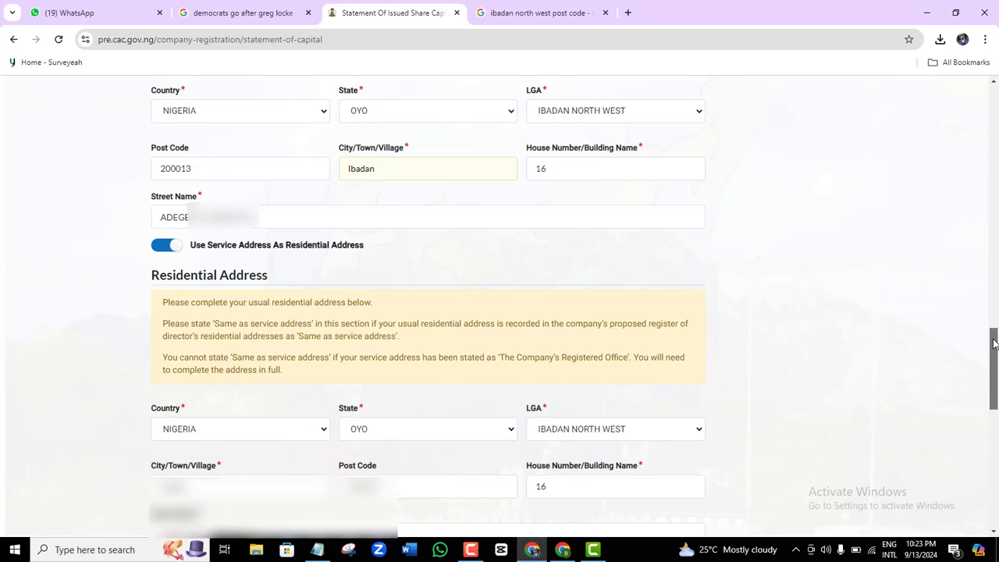
scroll(988, 341, "down", 2)
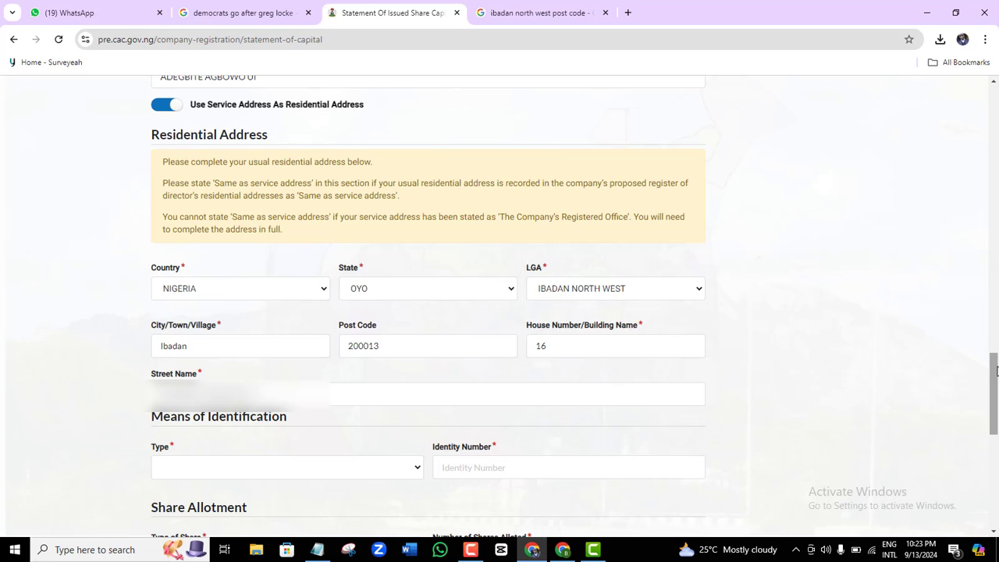
Set the shareholder's means of identification to National ID Card and enter the identity number.
left_click_drag(996, 370, 995, 400)
left_click(412, 328)
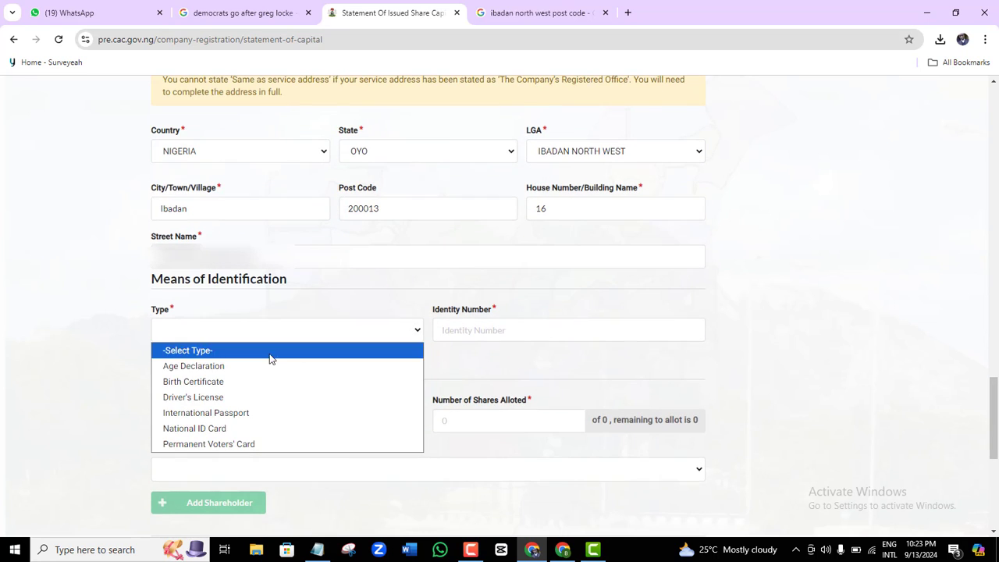
left_click(216, 431)
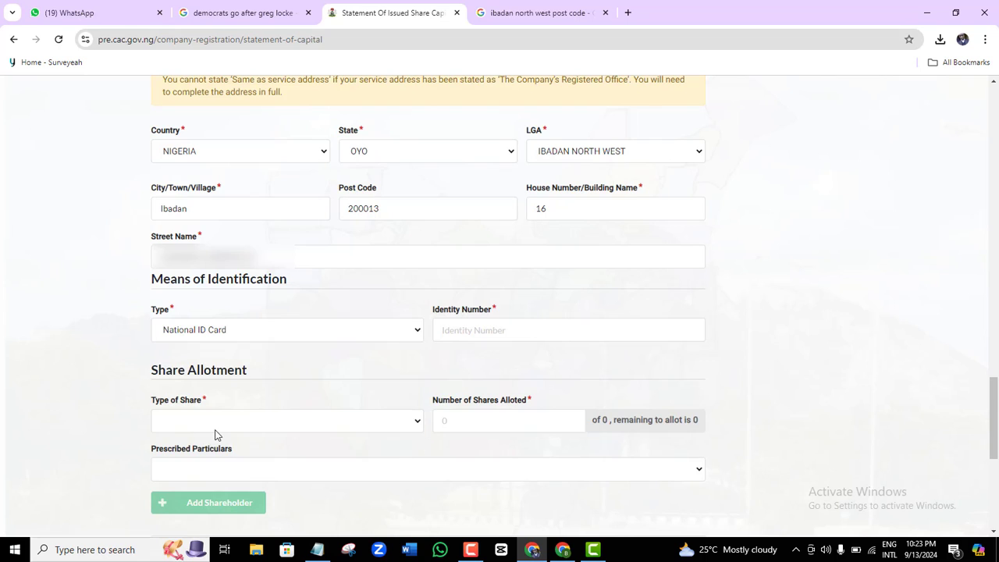
left_click(464, 325)
key("ctrl+v")
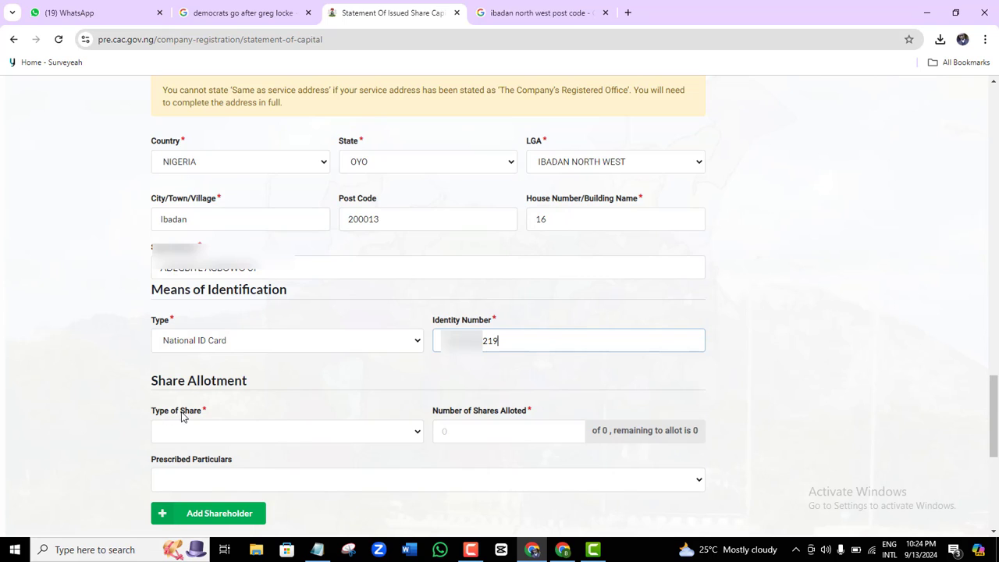
Allot 500,000 EQUITY (ORDINARY) shares to the individual shareholder and add the shareholder to the initial shareholdings.
left_click(407, 440)
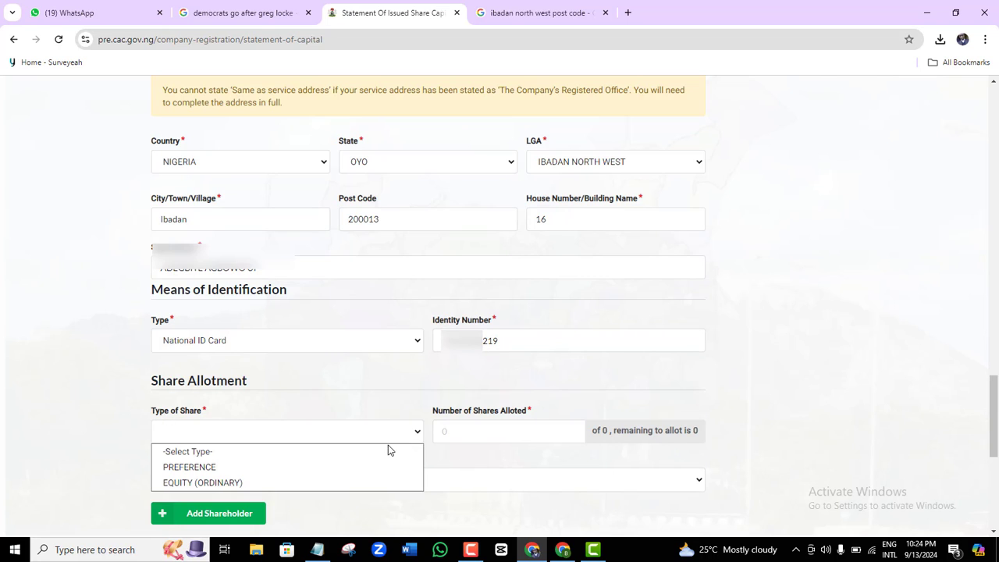
left_click(237, 485)
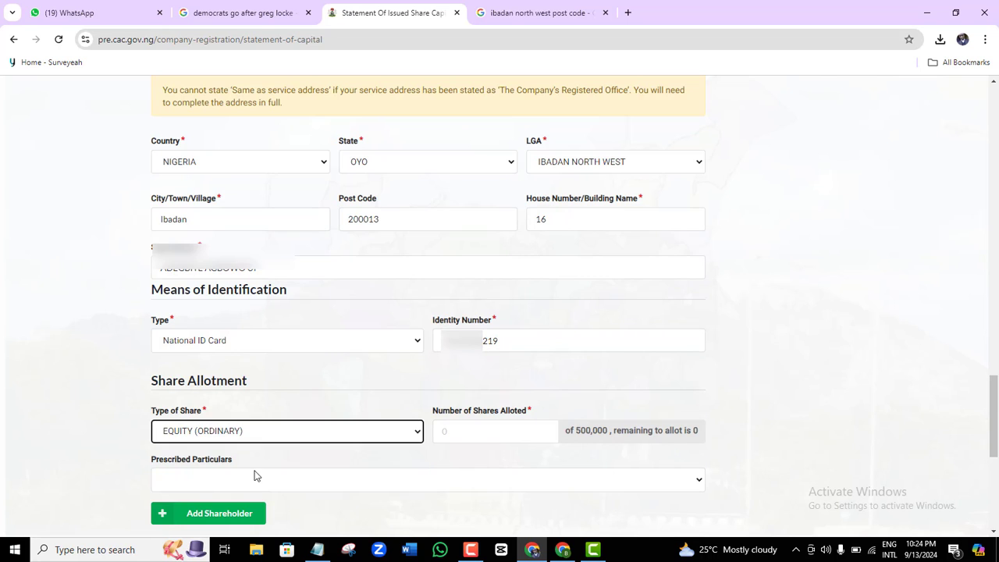
left_click(467, 433)
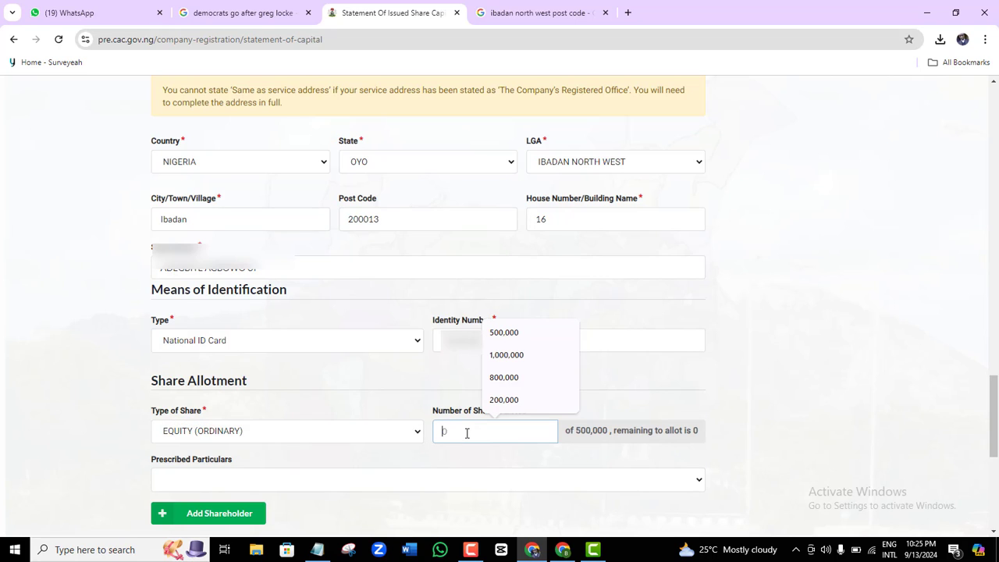
type("50,000")
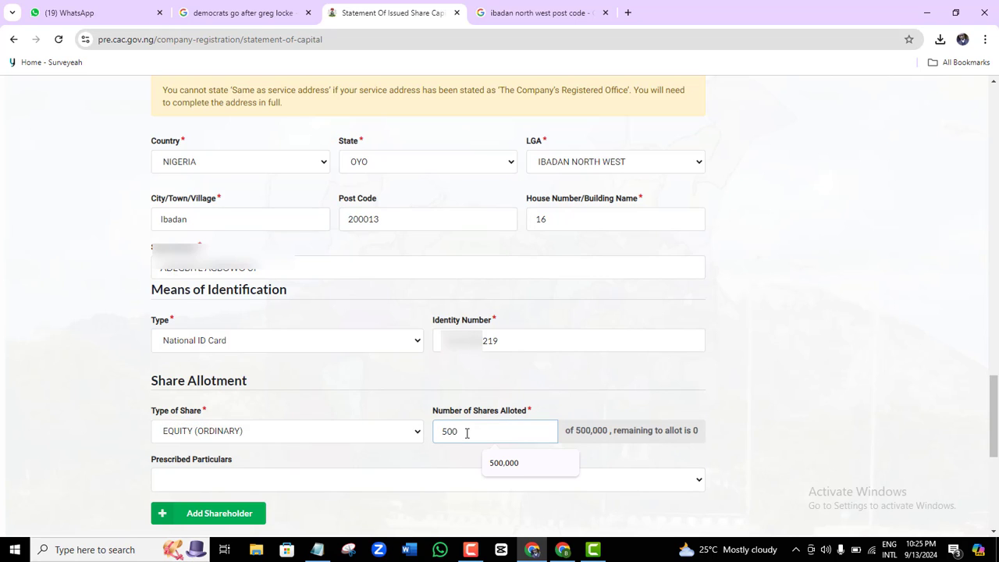
type("0")
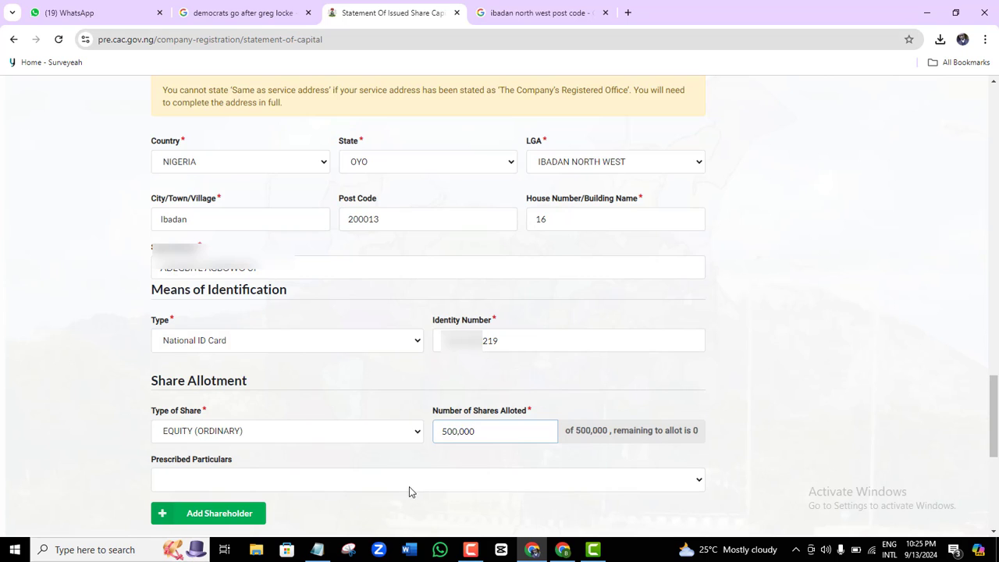
left_click(210, 517)
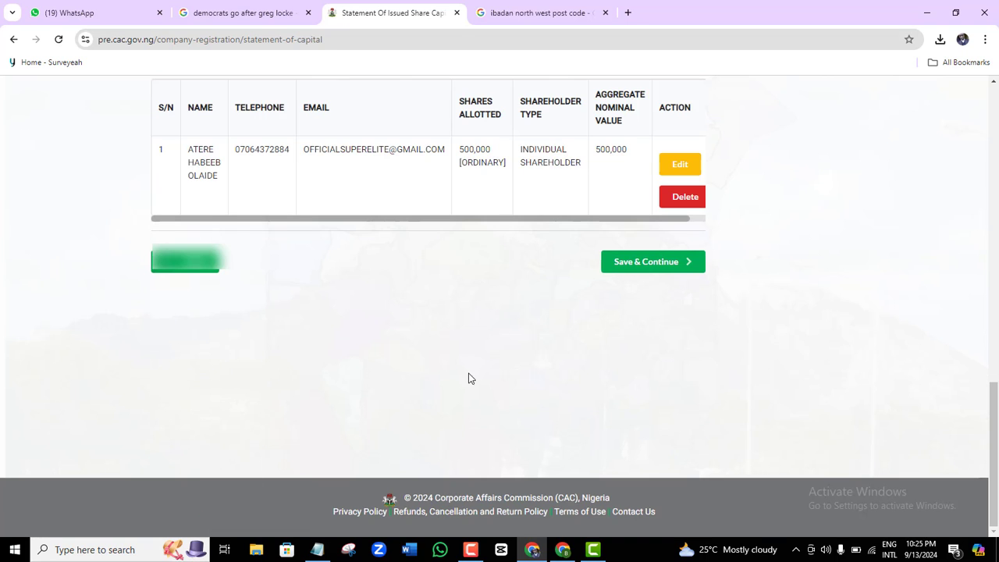
Save the statement of issued share capital and the persons with significant control section, continuing to the statement of compliance.
scroll(818, 384, "up", 3)
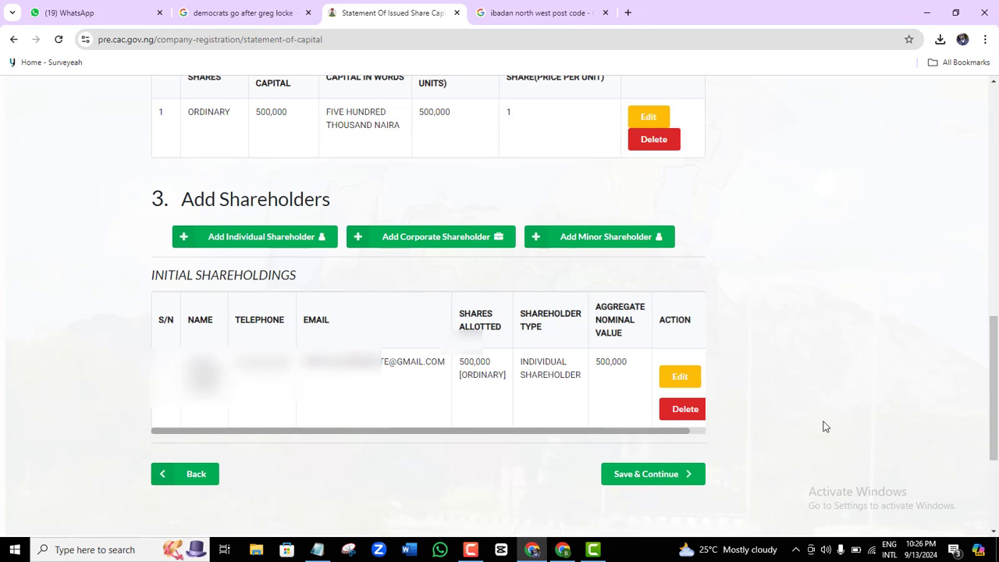
left_click(646, 479)
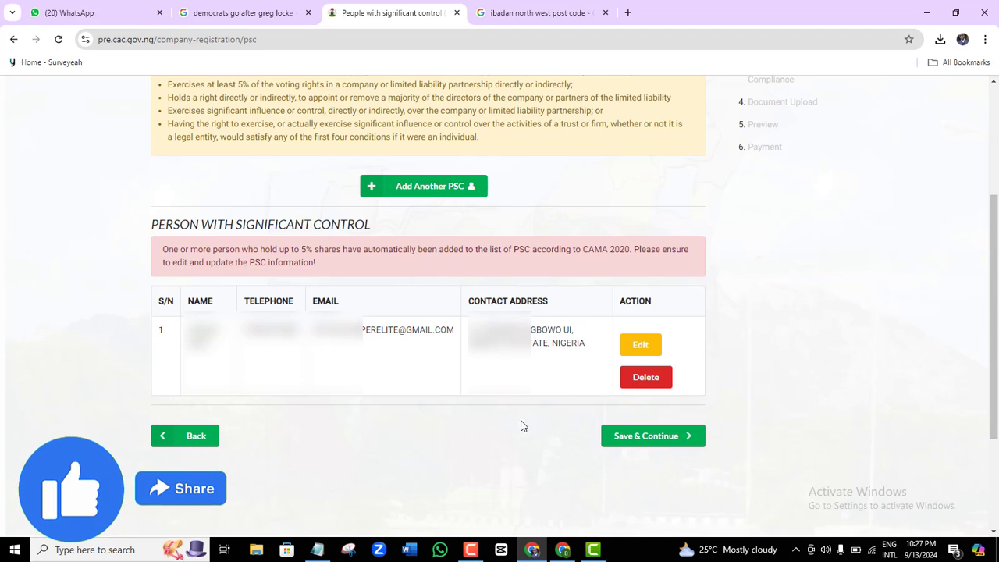
left_click(636, 441)
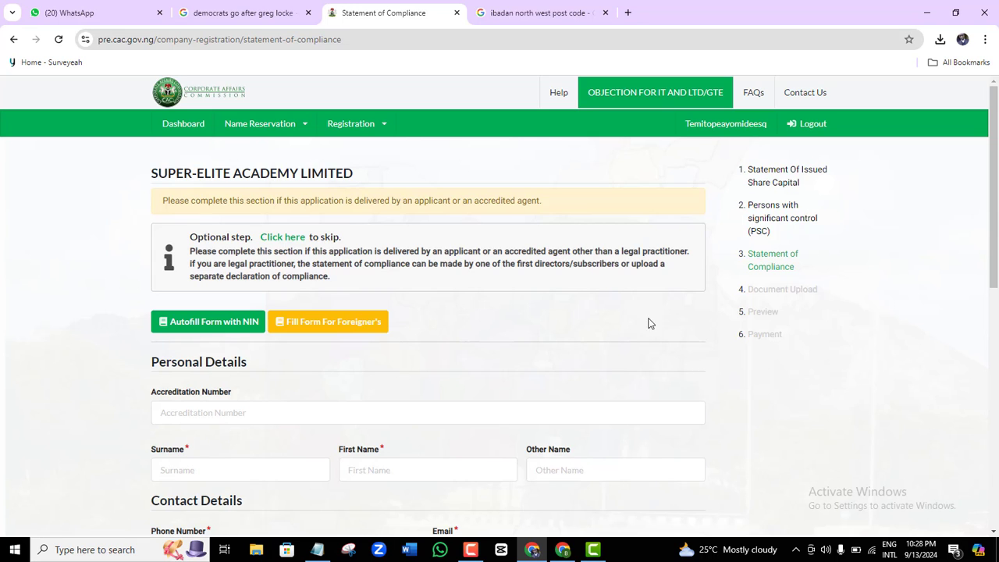
Complete the statement of compliance with the deponent's personal, contact and address details and save it.
left_click_drag(996, 201, 992, 274)
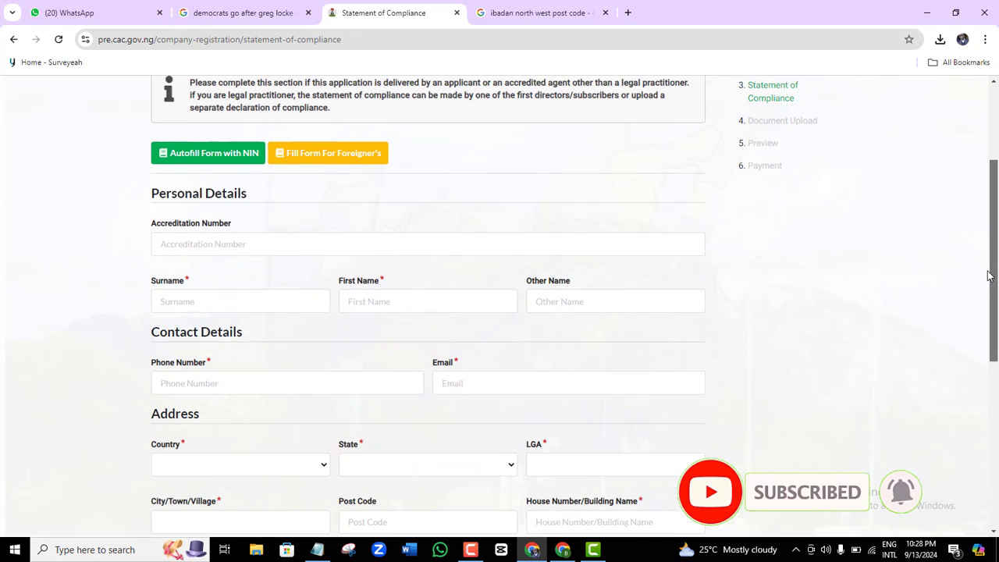
left_click(468, 552)
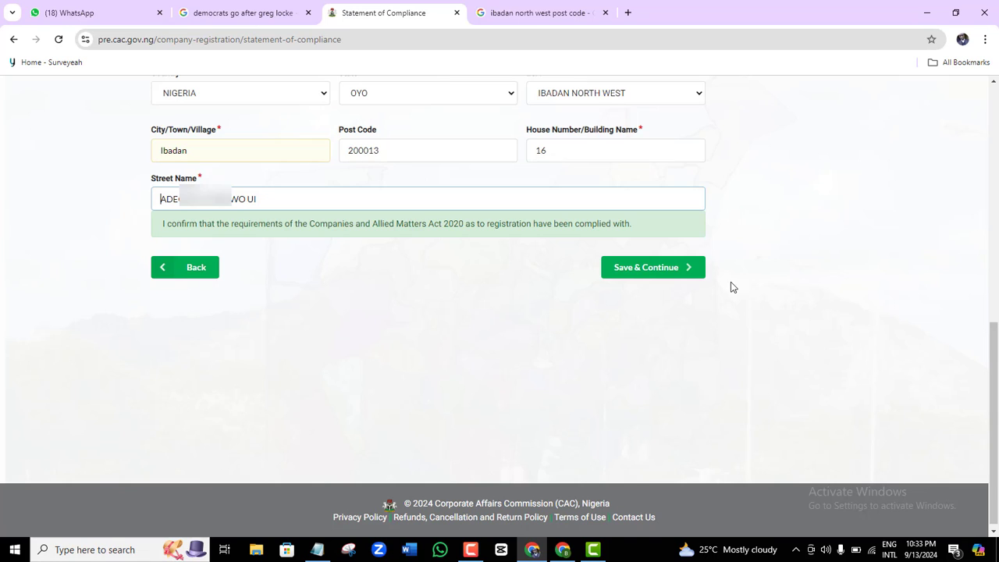
left_click(636, 270)
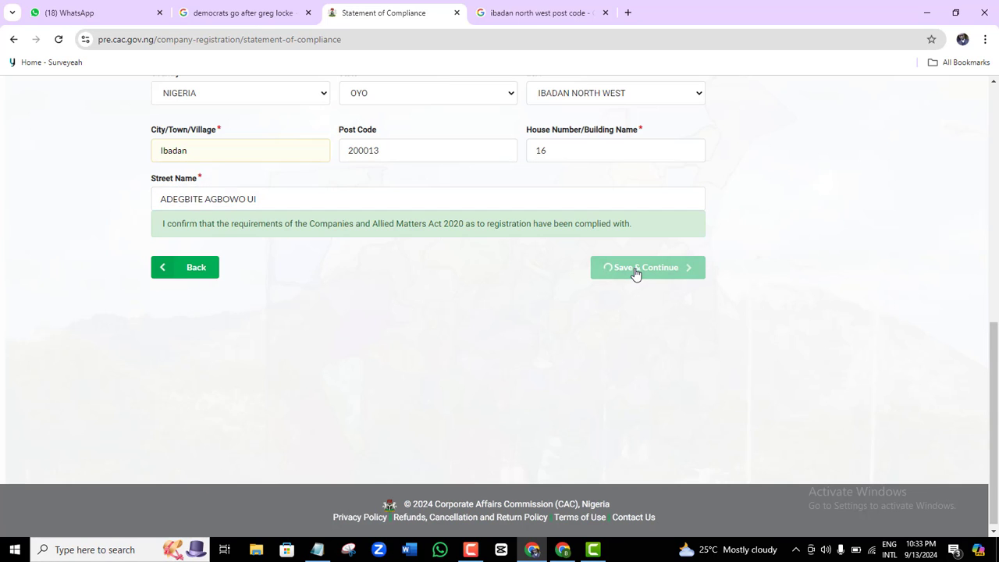
Check the document requirements, and upload the means of identification and the signature images for the shareholder, PSC and deponent.
left_click_drag(997, 170, 996, 227)
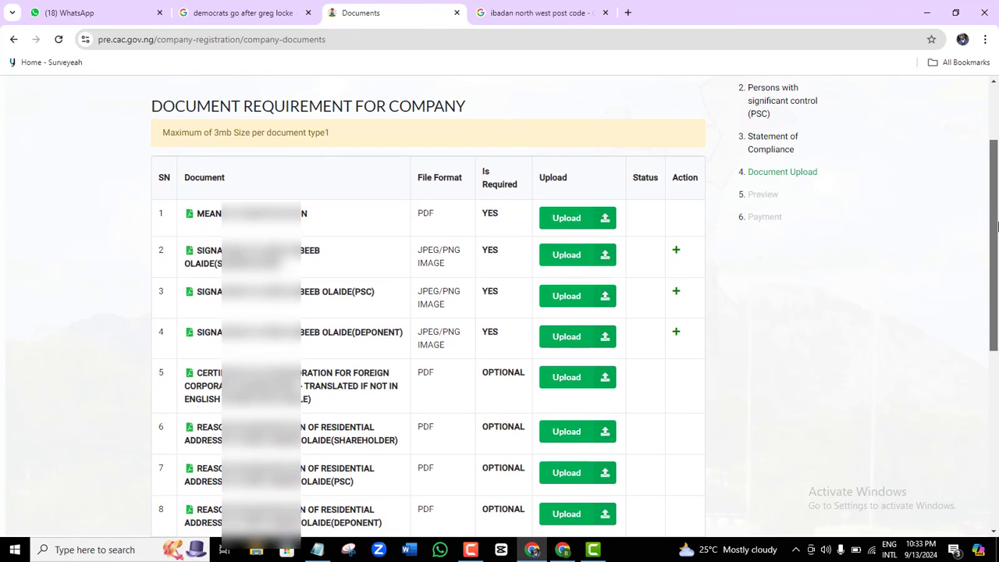
scroll(319, 187, "down", 1)
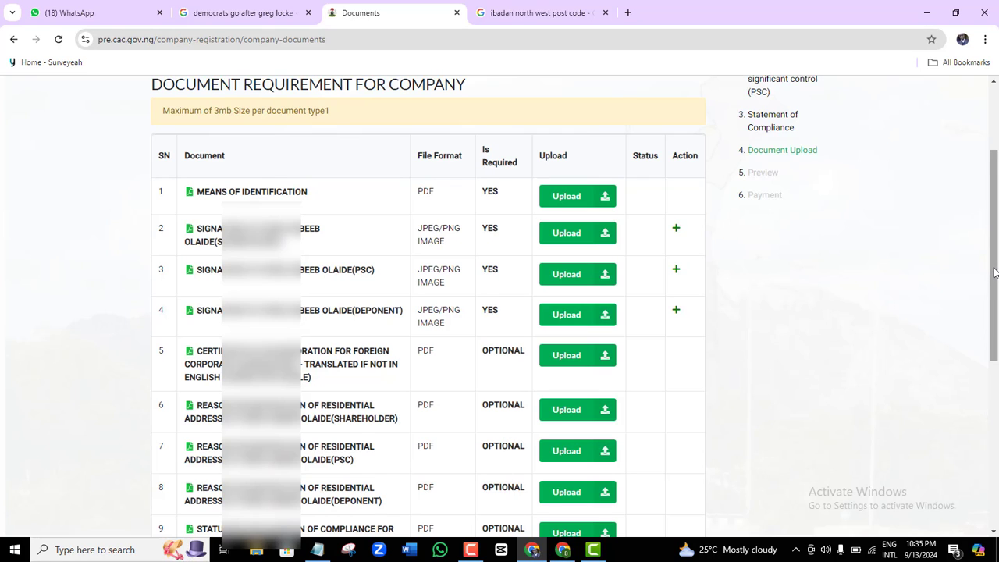
scroll(995, 272, "down", 3)
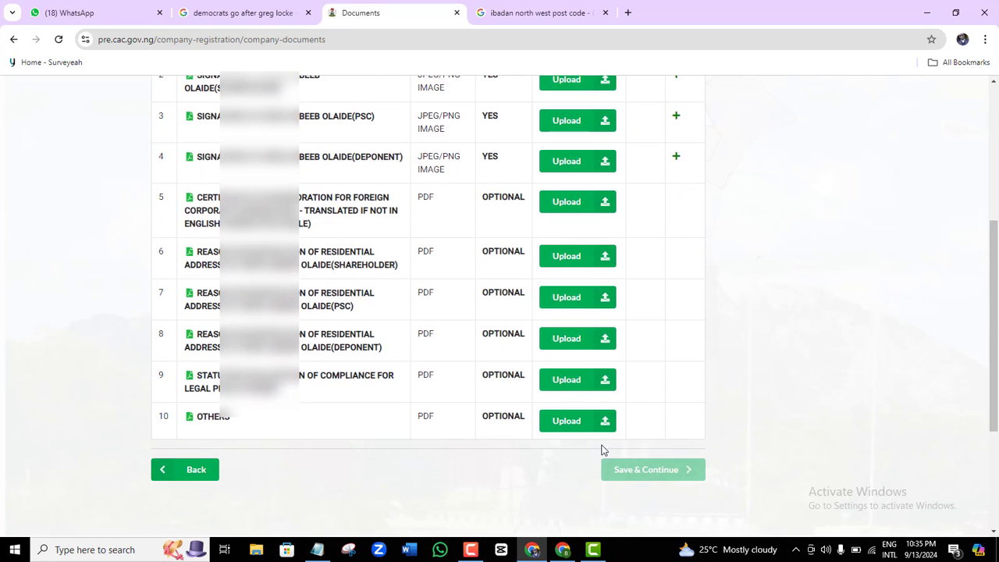
left_click_drag(994, 373, 990, 304)
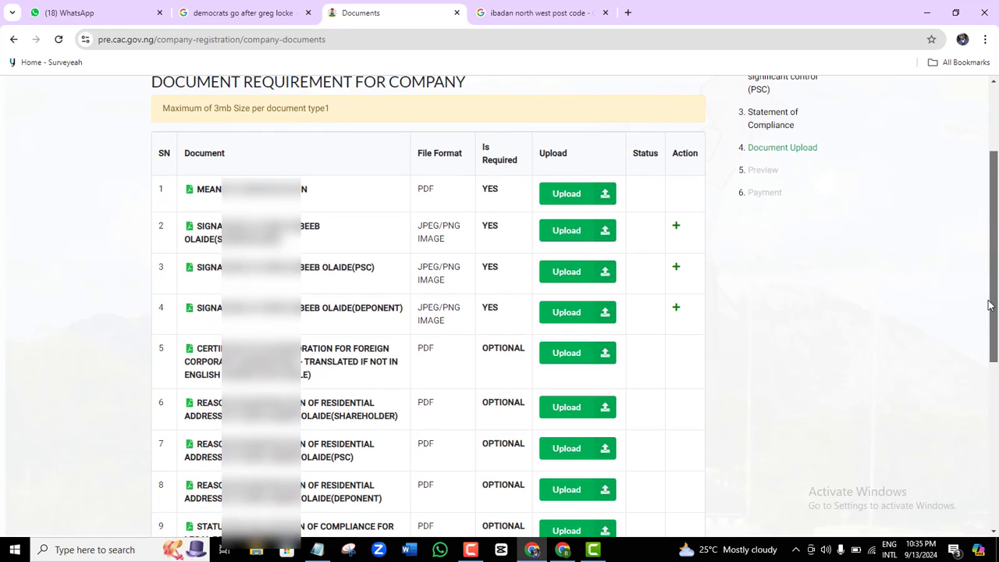
left_click_drag(990, 304, 981, 319)
mouse_move(468, 553)
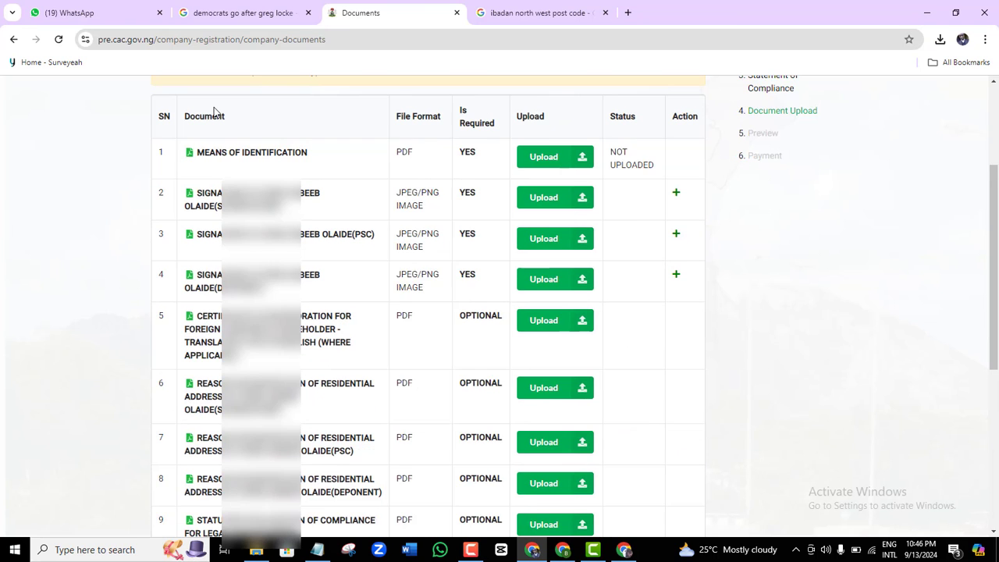
left_click(550, 199)
double_click(245, 119)
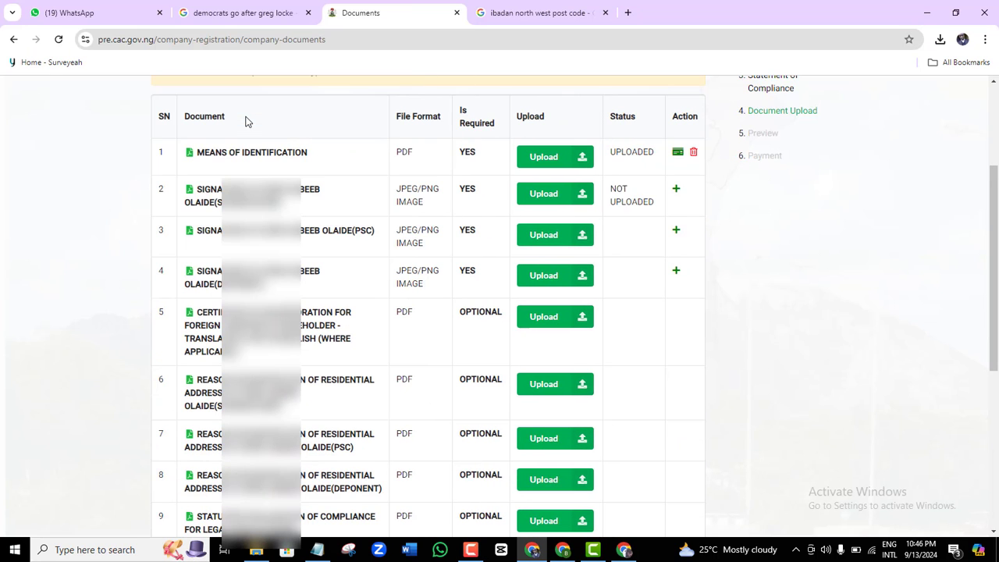
left_click(537, 238)
double_click(216, 110)
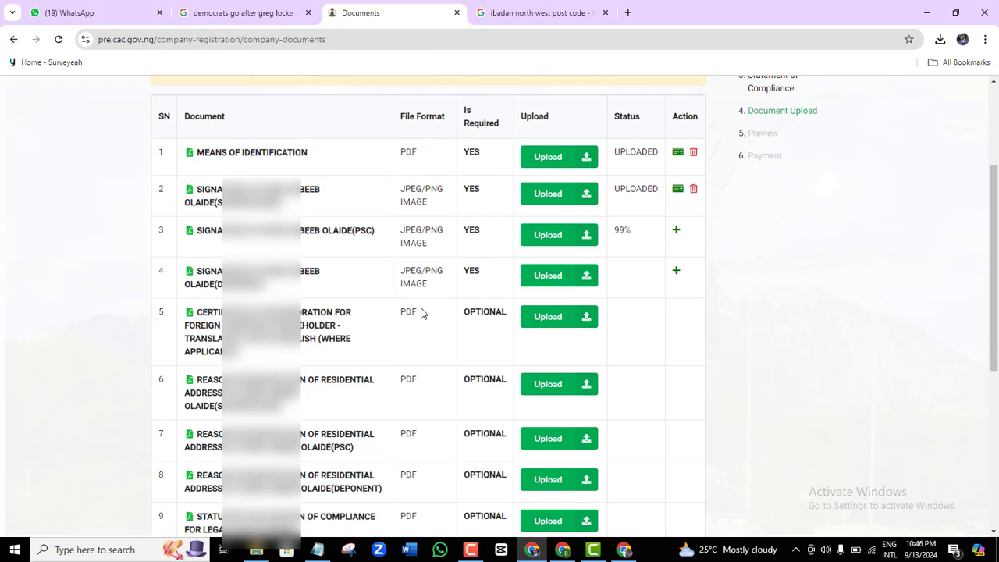
left_click(559, 275)
double_click(193, 117)
Save the uploaded company documents and continue to the application preview.
left_click_drag(995, 202, 995, 203)
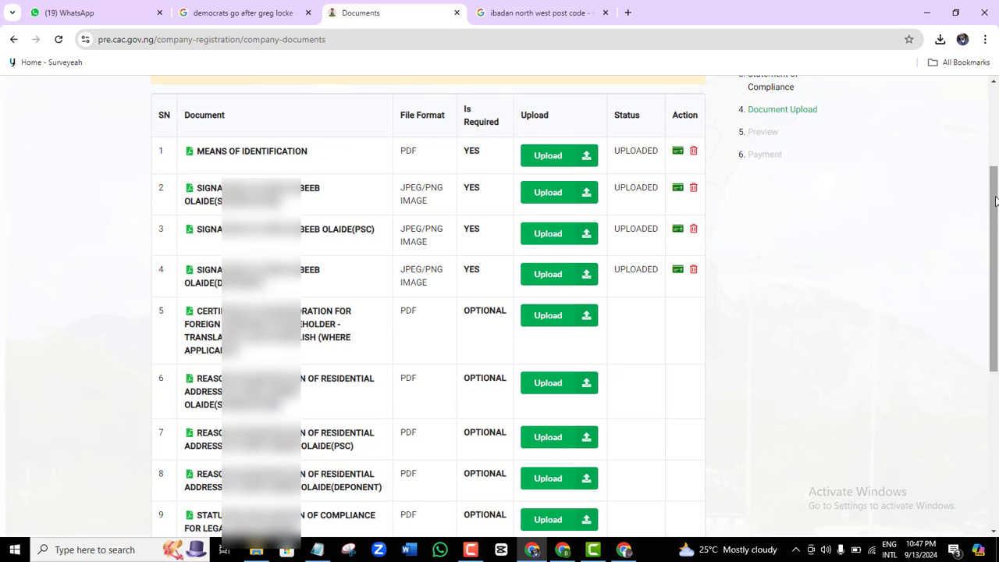
left_click_drag(996, 202, 996, 336)
left_click(648, 349)
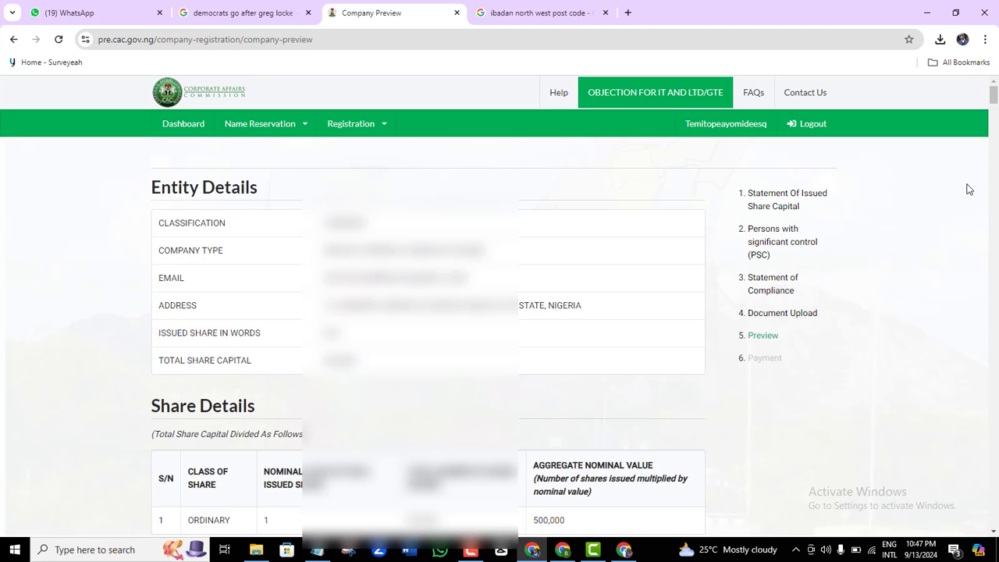
Review the company preview from the entity details through to the end and proceed to the registration payment.
left_click(997, 113)
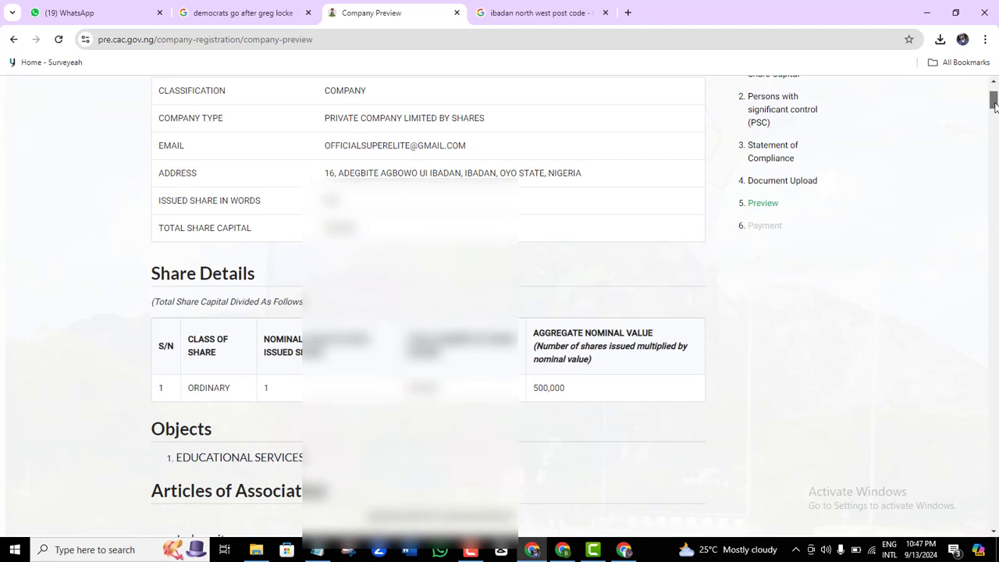
left_click_drag(994, 113, 994, 523)
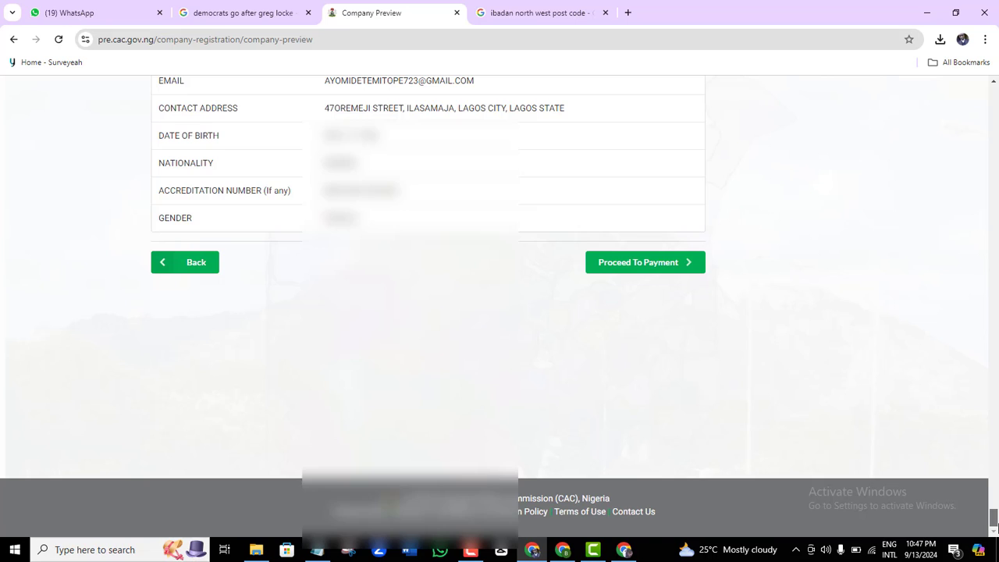
left_click(653, 263)
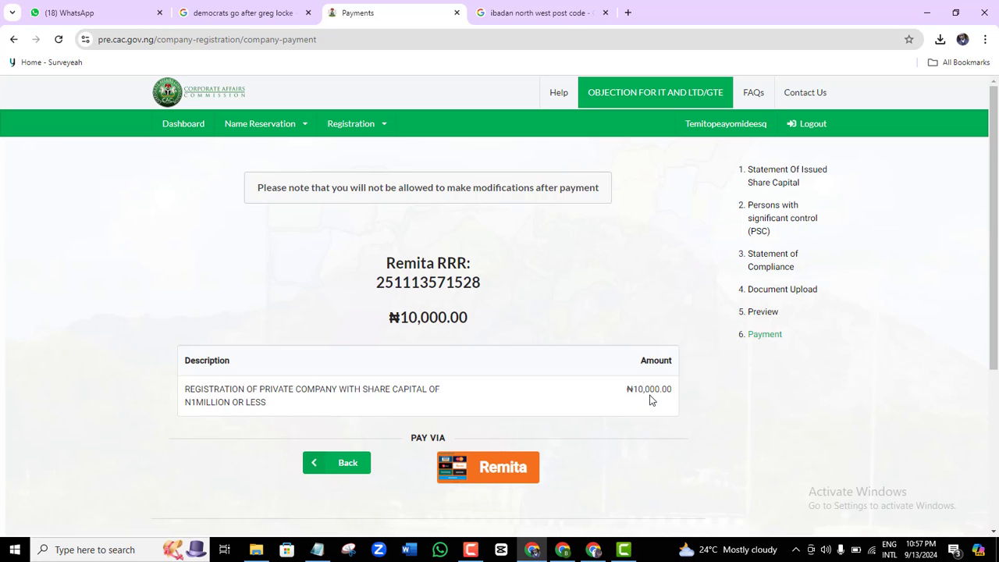
Pay the ₦10,000 private company registration fee through Remita.
left_click(513, 471)
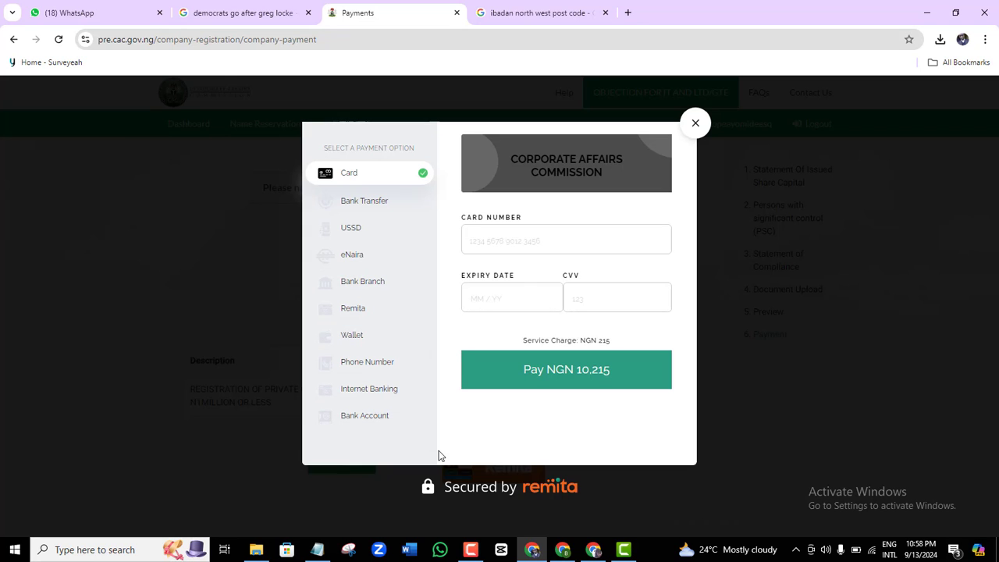
left_click(471, 550)
left_click(939, 490)
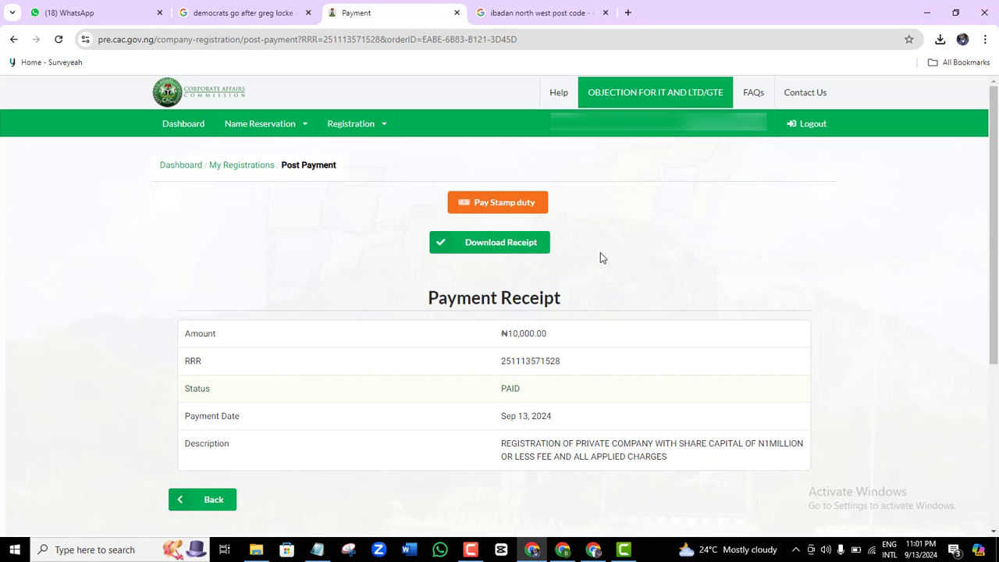
Download the registration payment receipt, and pay the stamp duty of NGN 4,378.46 through Remita.
left_click(505, 248)
left_click(505, 203)
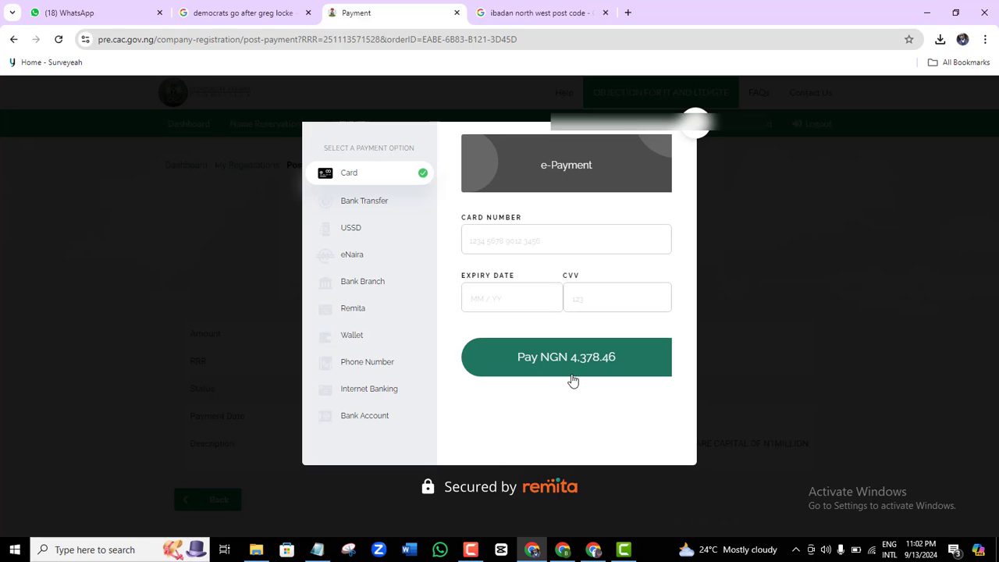
mouse_move(469, 552)
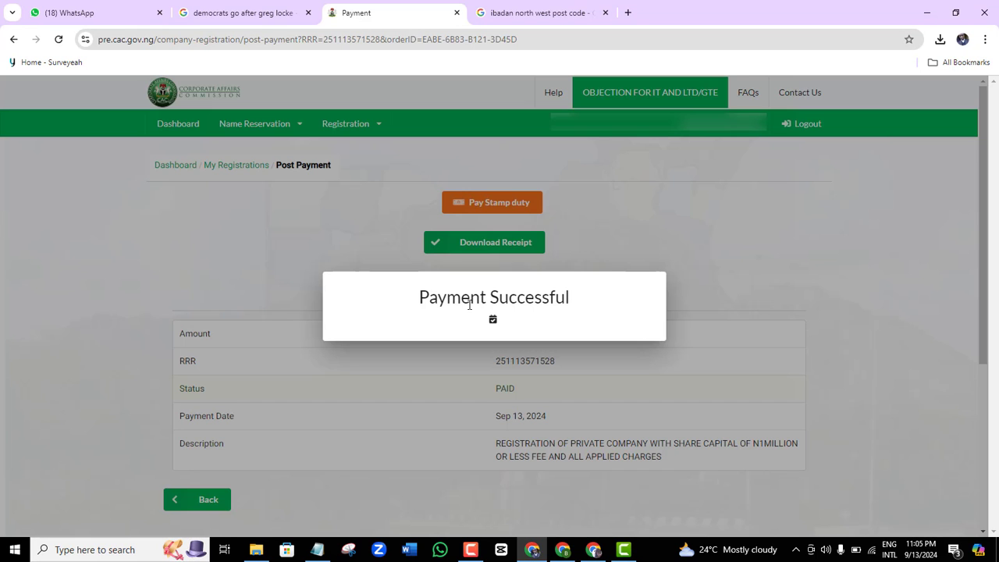
left_click(288, 252)
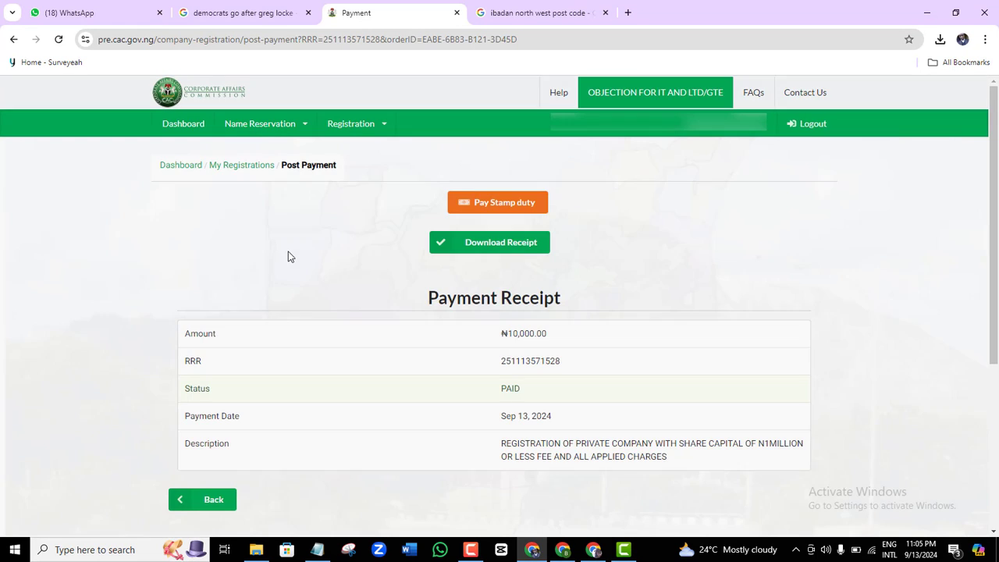
Open the registrations not yet submitted and check the stamp duty payment status of the company created on Sep 13, 2024.
left_click(184, 125)
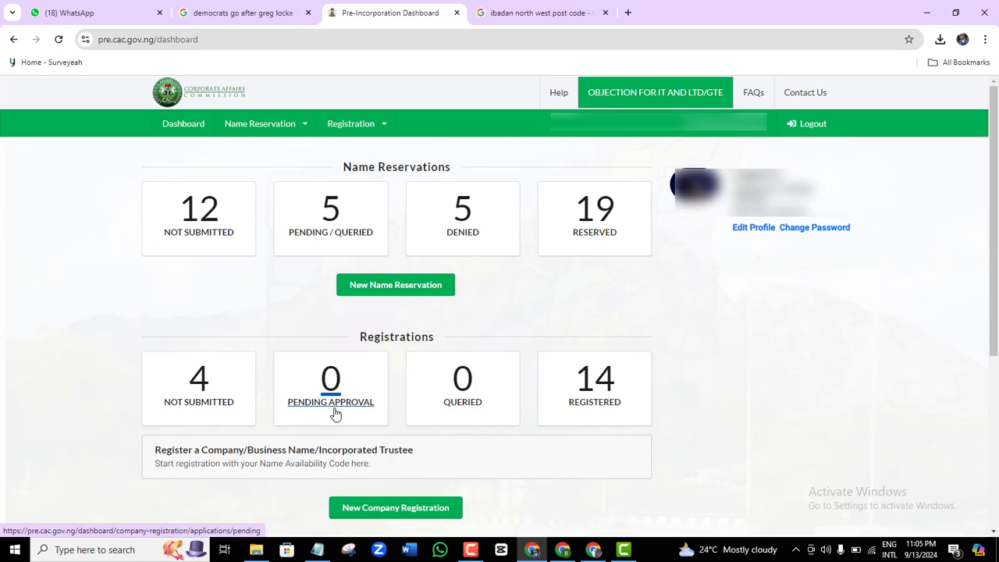
left_click(199, 412)
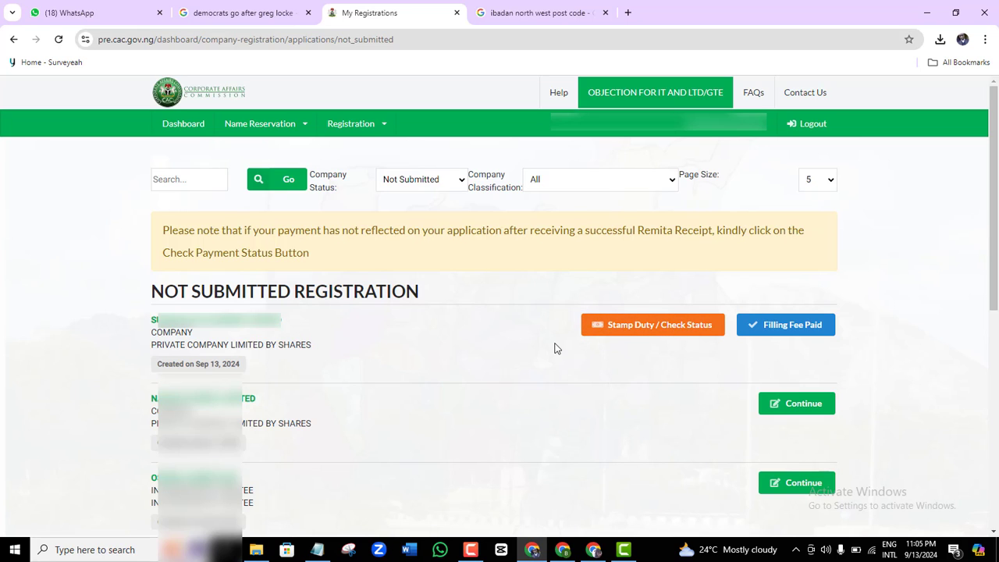
left_click(662, 328)
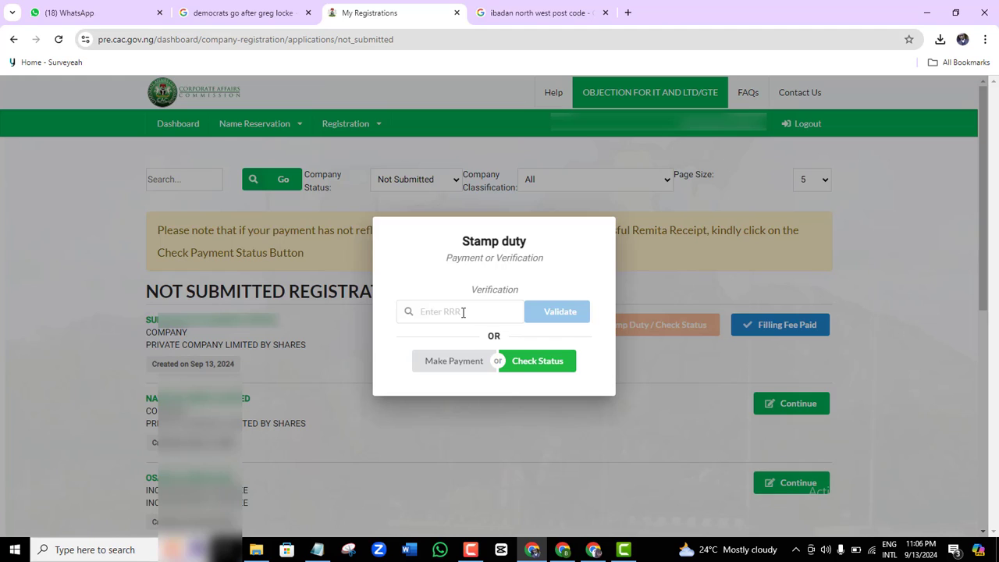
left_click(542, 368)
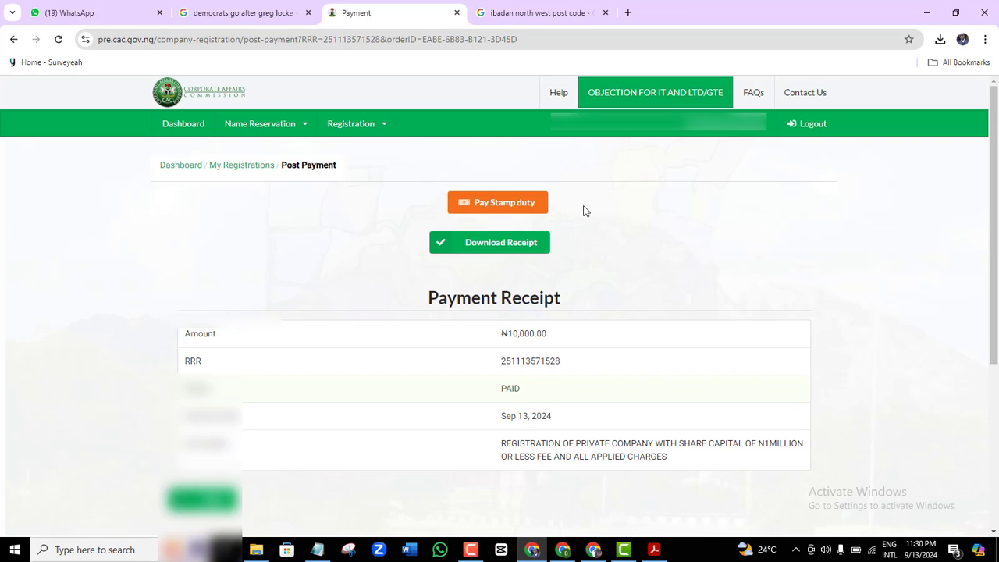
Try the stamp duty payment again from the receipt page, and check the company's entry among the registrations pending approval.
left_click(512, 206)
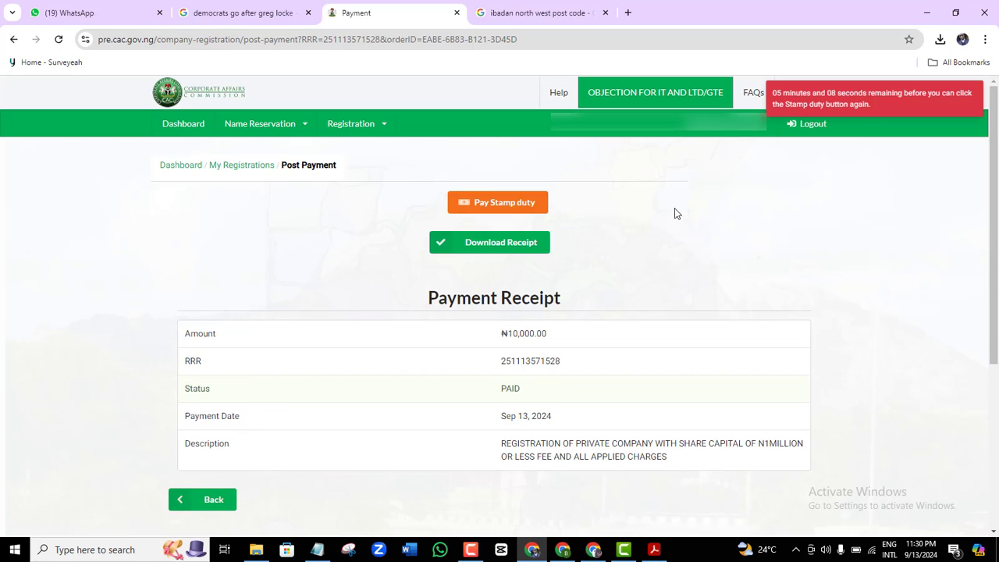
left_click(182, 124)
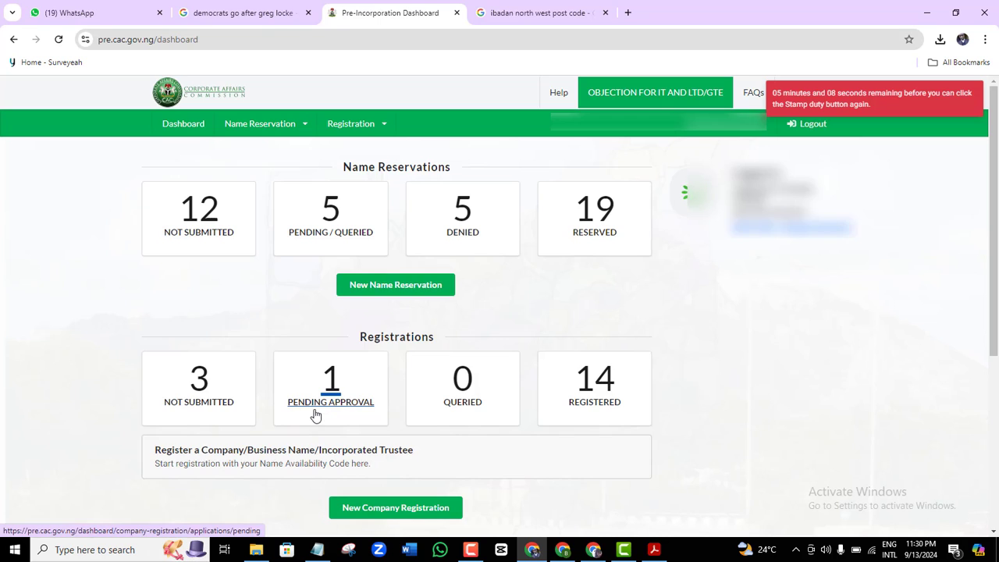
left_click(314, 412)
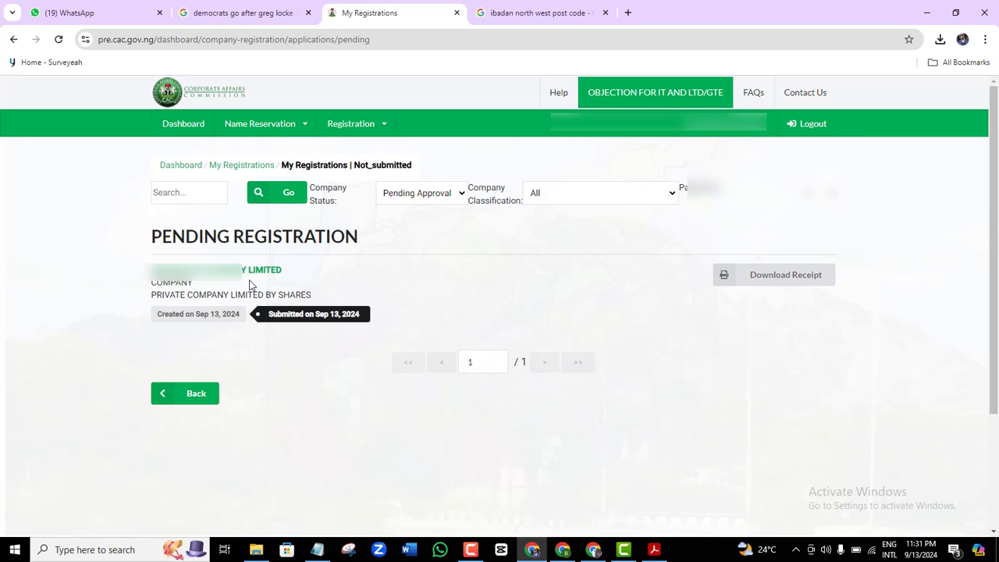
left_click(186, 127)
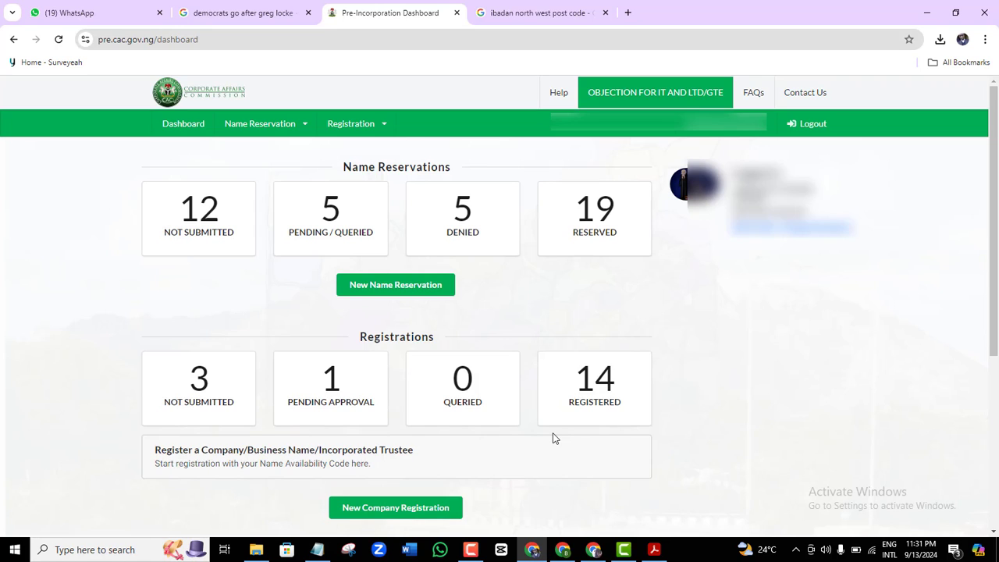
mouse_move(470, 550)
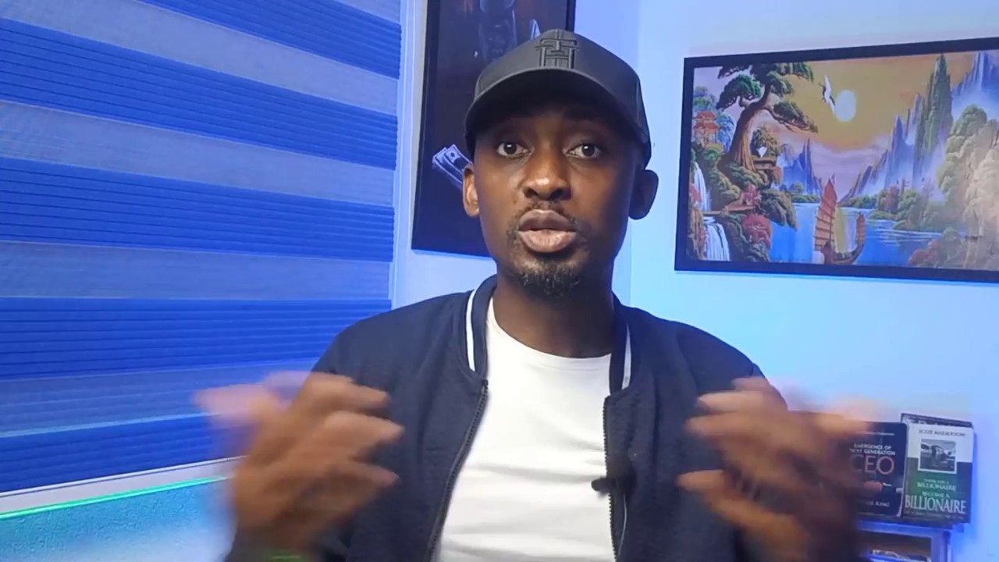